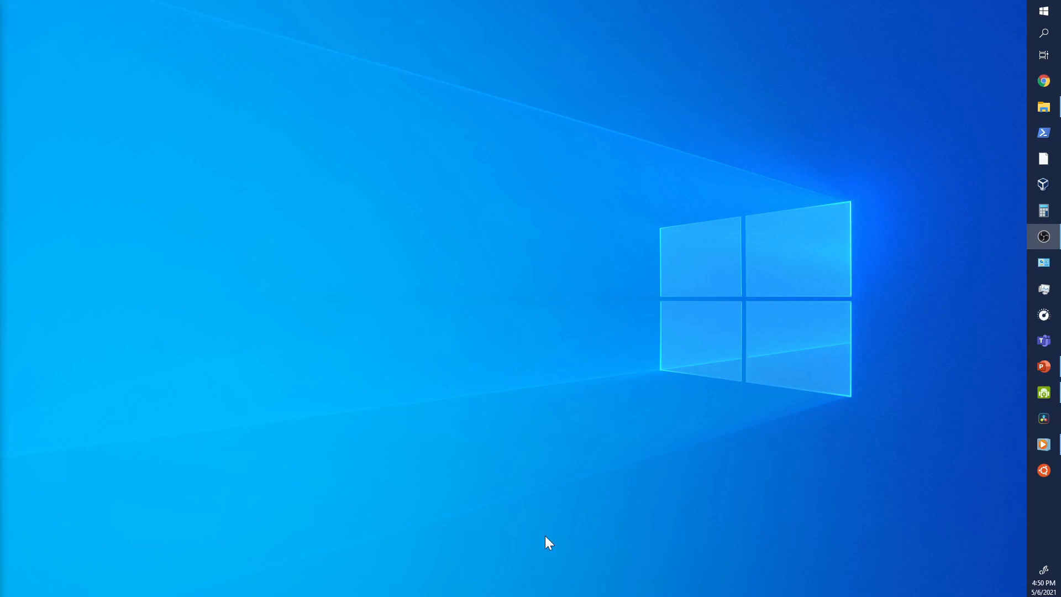
Step: Open the Ubuntu terminal and check the installed versions of g++ and make
{"action": "left_click", "coordinate": [1049, 471]}
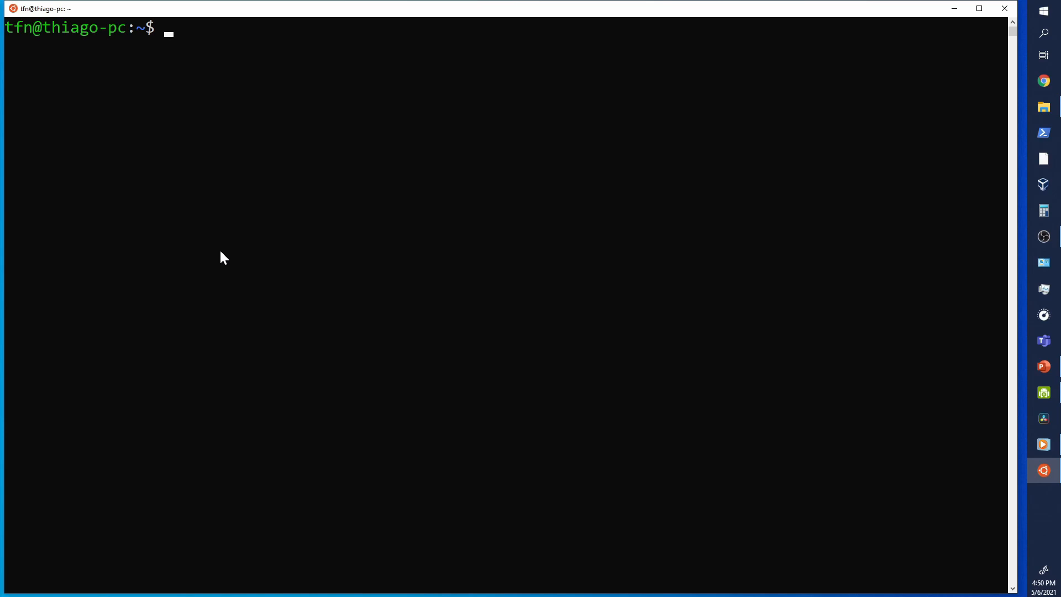
{"action": "type", "text": "g++ --version"}
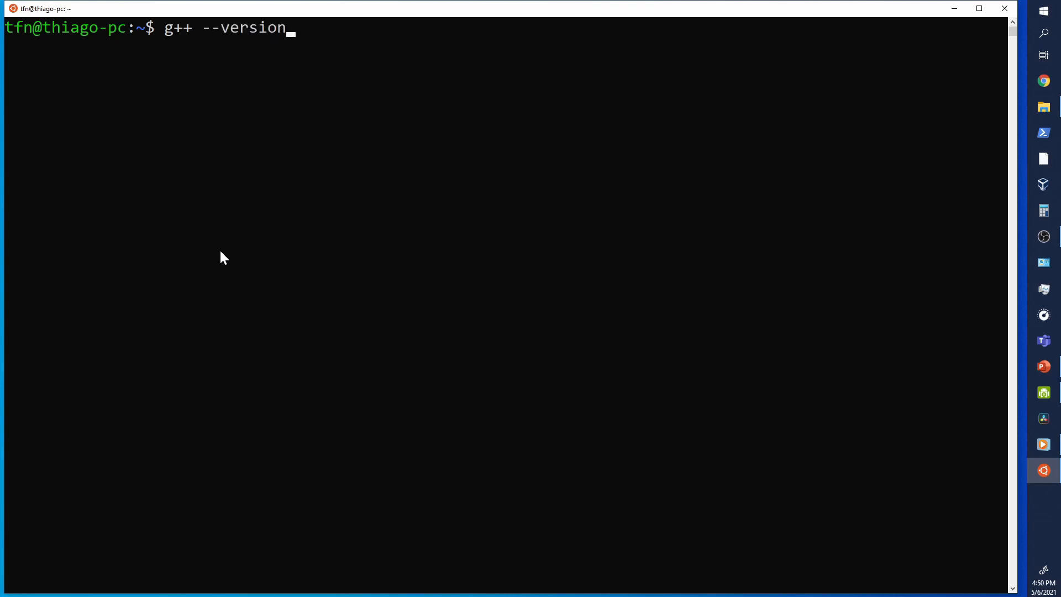
{"action": "key", "text": "Return"}
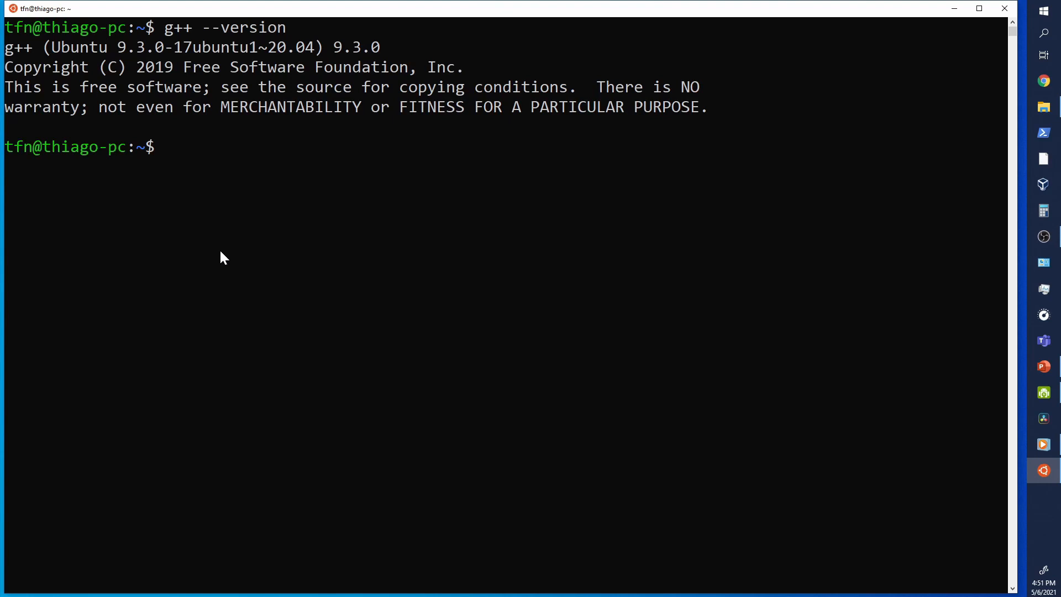
{"action": "type", "text": "make --version"}
{"action": "key", "text": "Return"}
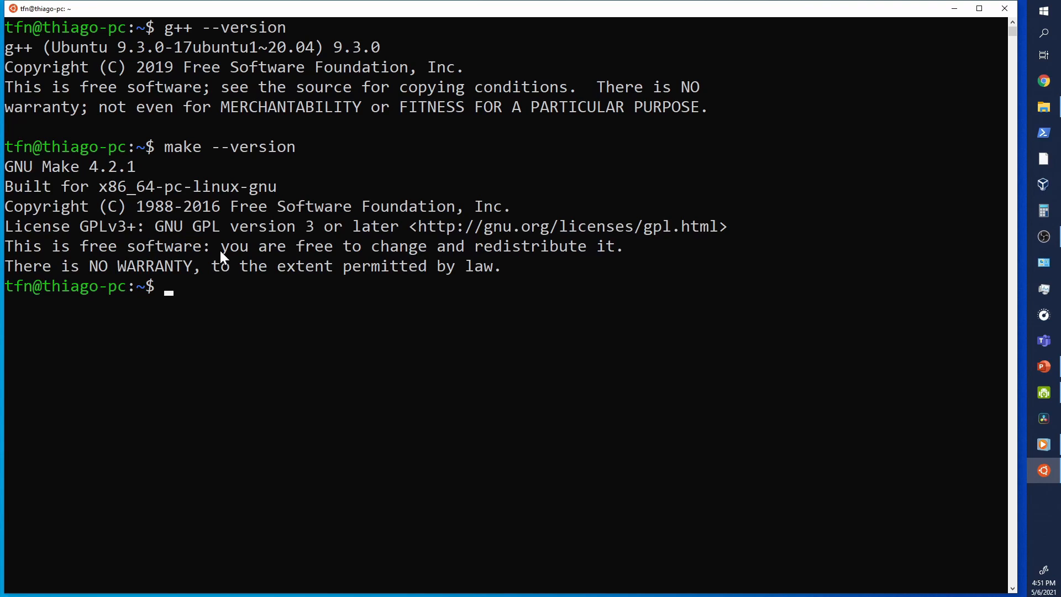
Step: Check the installed versions of git and gdb with their --version options
{"action": "type", "text": "git --version"}
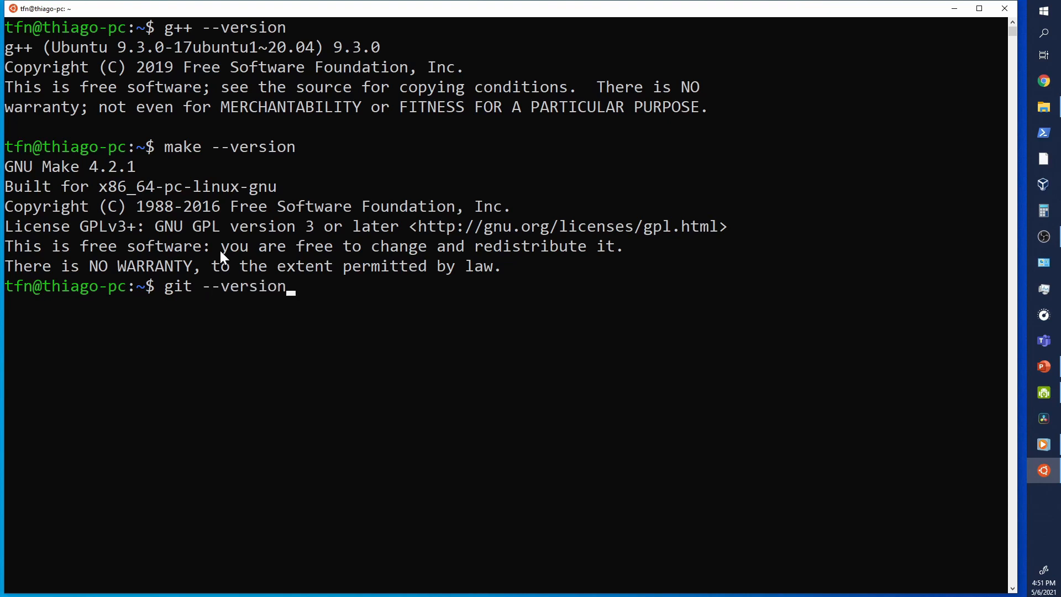
{"action": "key", "text": "Return"}
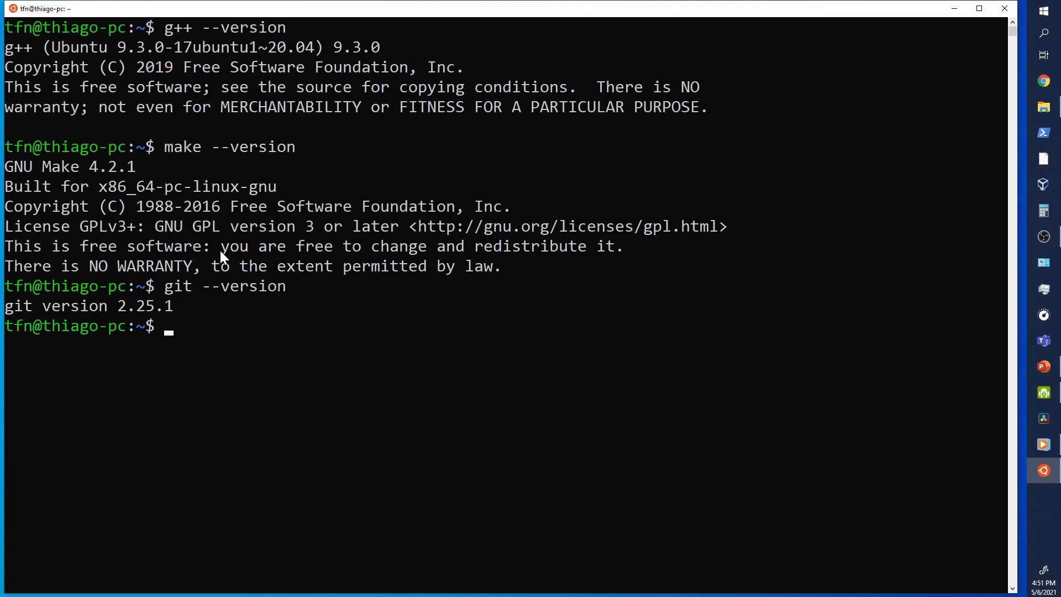
{"action": "type", "text": "gdb"}
{"action": "type", "text": "--version"}
{"action": "key", "text": "Return"}
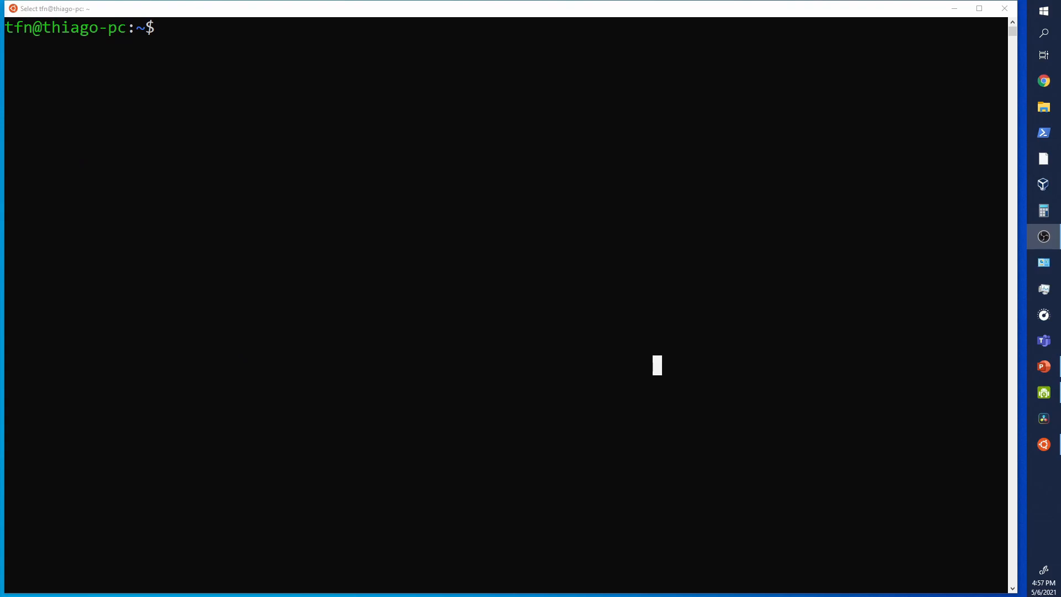
Step: In File Explorer, map the network folder \\wsl$\Ubuntu-20.04 to drive Z: with reconnection at sign-in
{"action": "left_click", "coordinate": [1044, 107]}
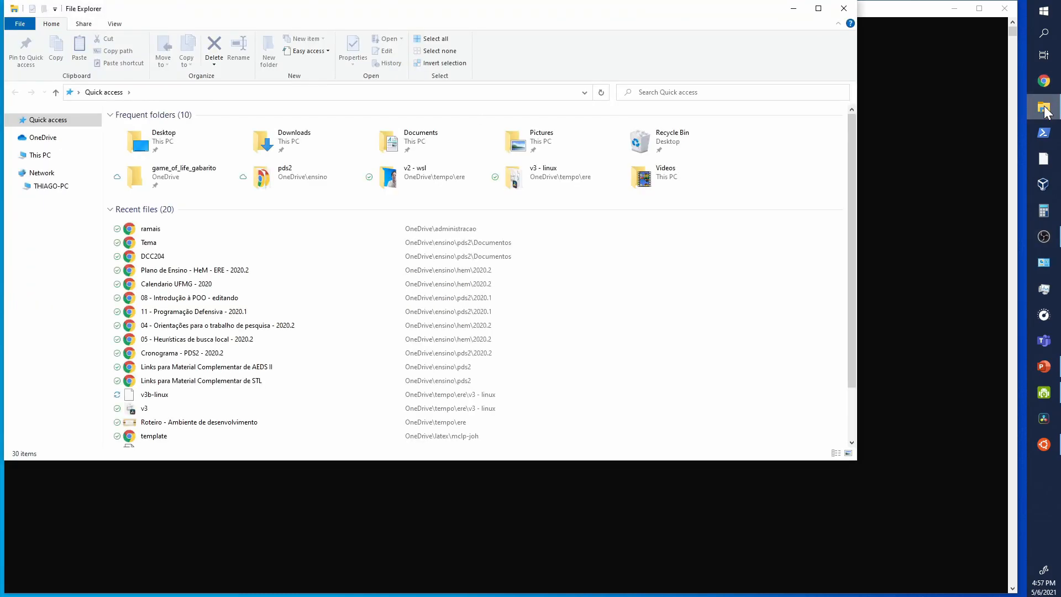
{"action": "right_click", "coordinate": [52, 177]}
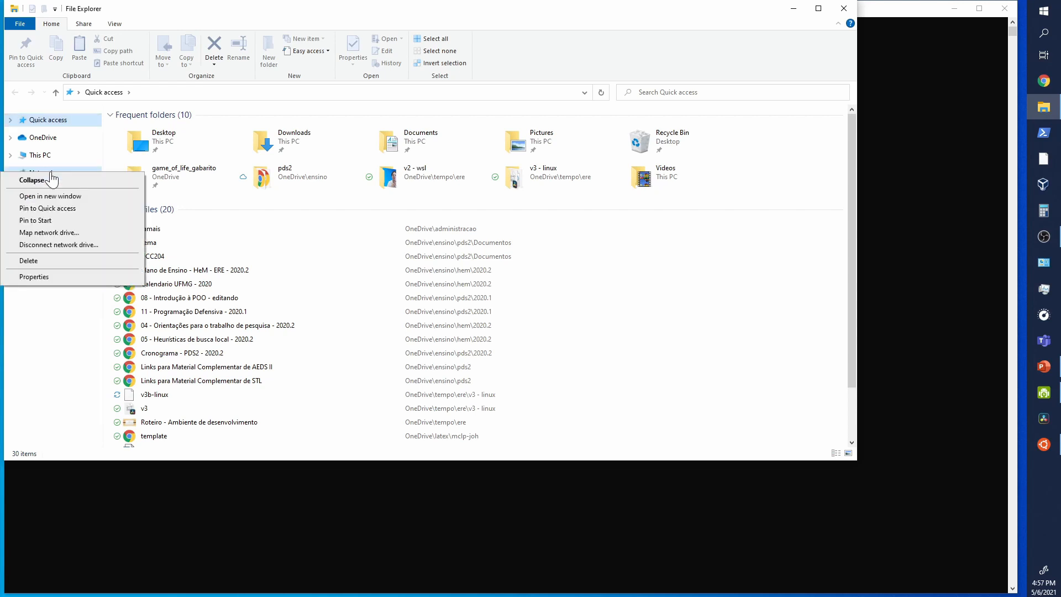
{"action": "left_click", "coordinate": [69, 238]}
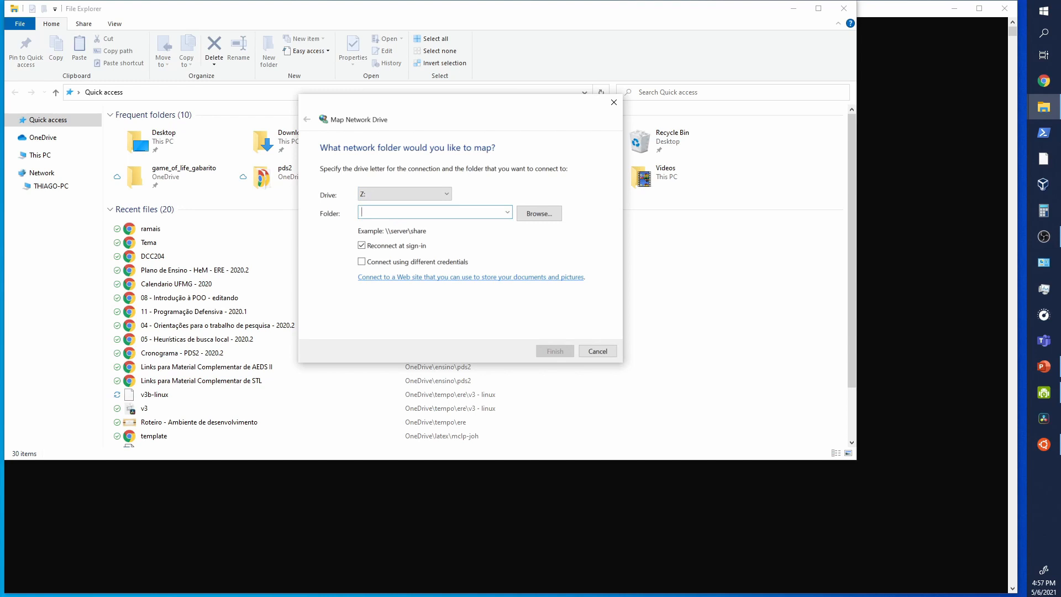
{"action": "type", "text": "\\\\wsl$\\"}
{"action": "left_click", "coordinate": [540, 213]}
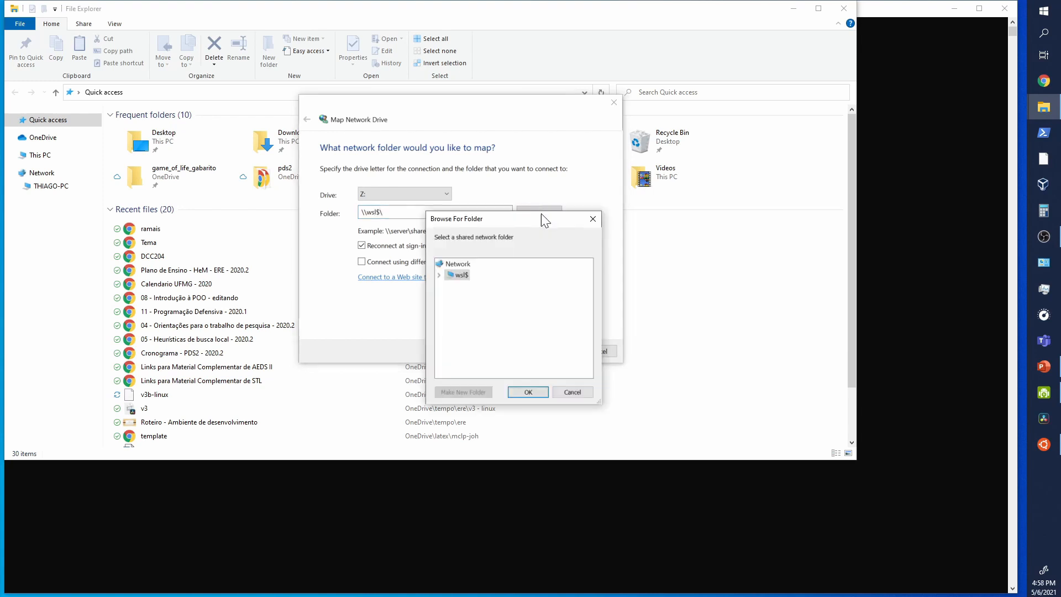
{"action": "left_click", "coordinate": [499, 299]}
{"action": "left_click", "coordinate": [481, 301]}
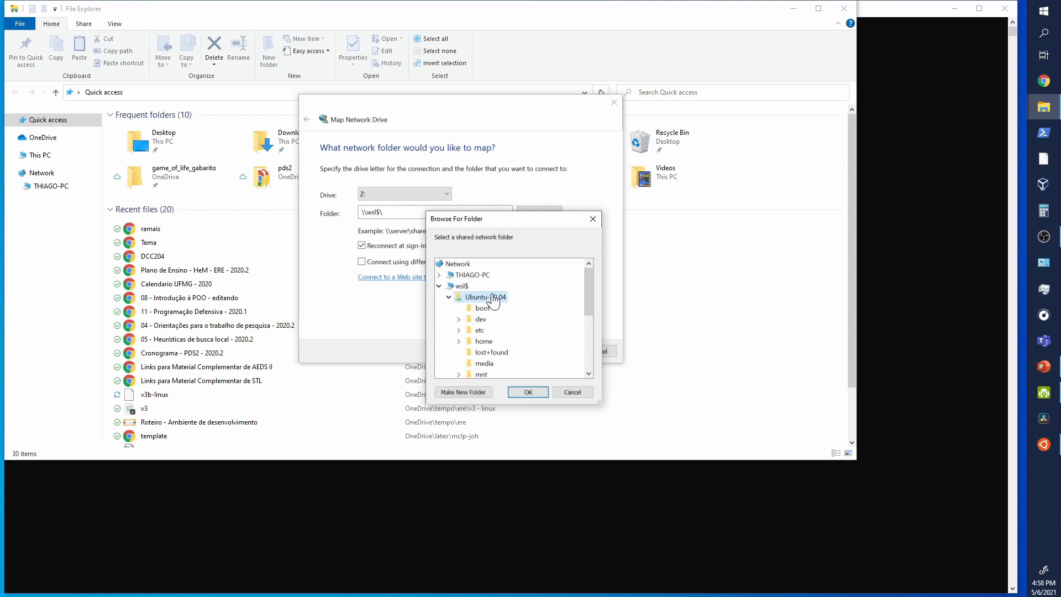
{"action": "left_click", "coordinate": [531, 391]}
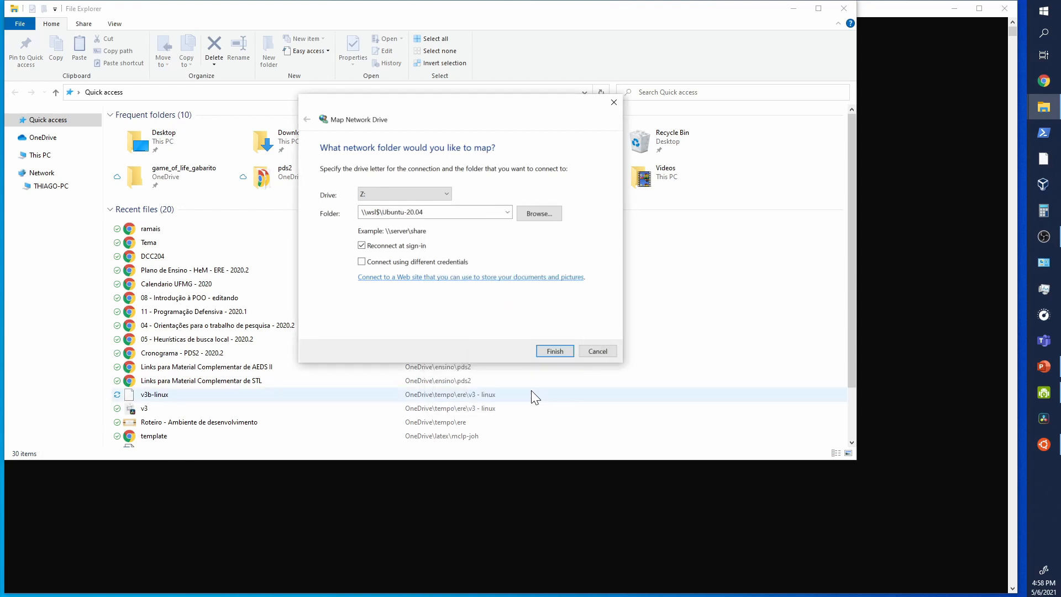
{"action": "left_click", "coordinate": [555, 351]}
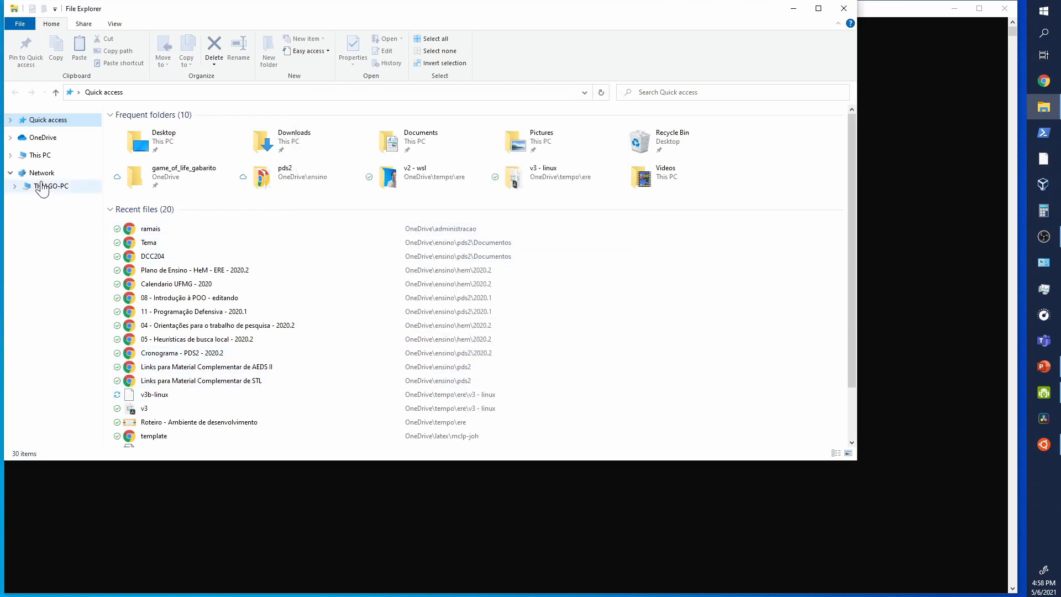
Step: Browse the mapped Ubuntu-20.04 drive to the user's folder inside home, and close the File Explorer and terminal windows
{"action": "left_click", "coordinate": [11, 156]}
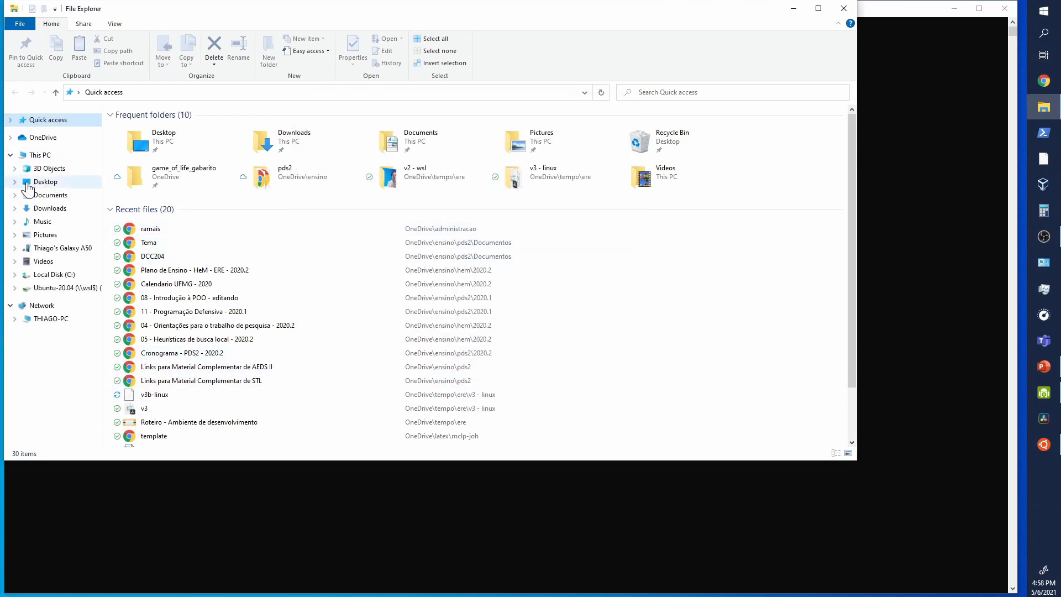
{"action": "left_click", "coordinate": [65, 278]}
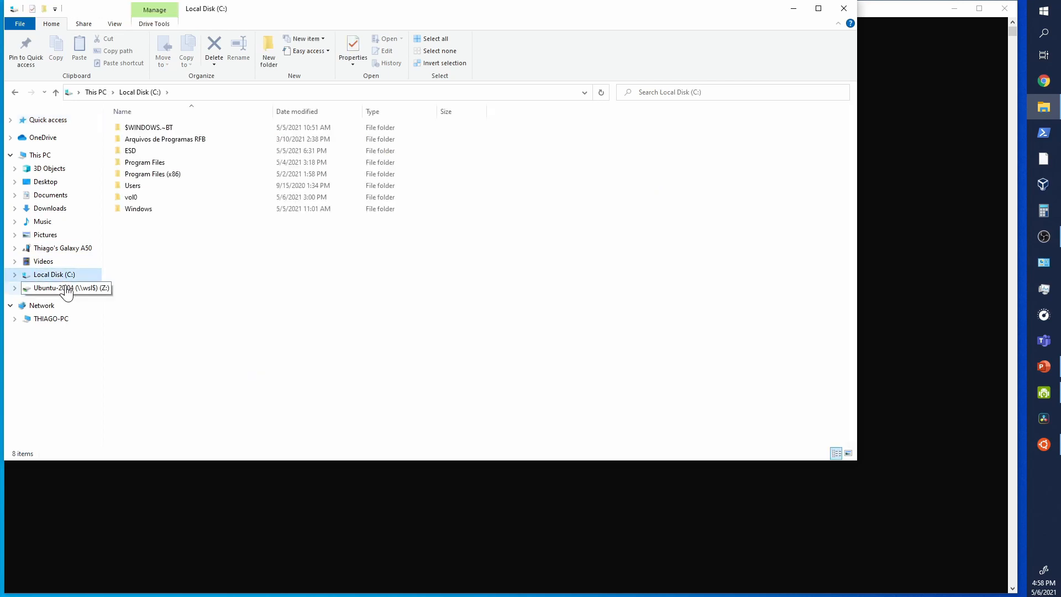
{"action": "left_click", "coordinate": [67, 291]}
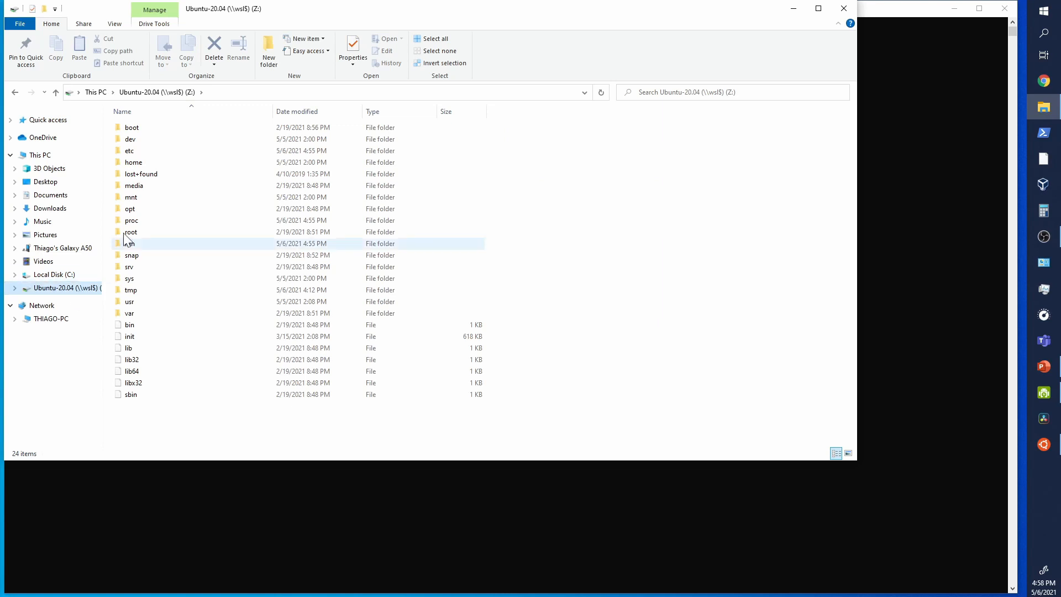
{"action": "left_click", "coordinate": [135, 164]}
{"action": "double_click", "coordinate": [137, 166]}
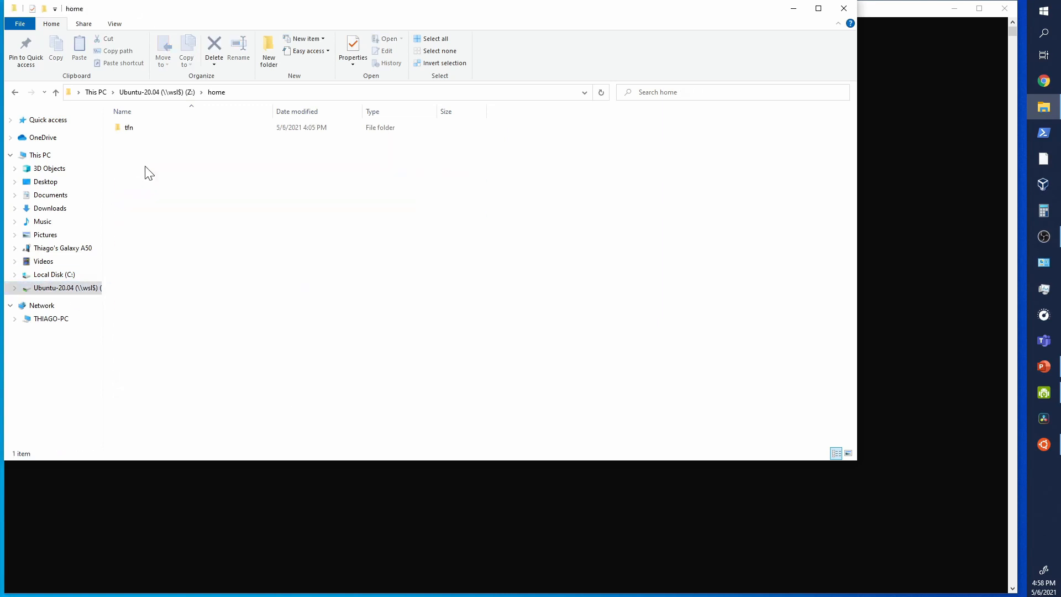
{"action": "double_click", "coordinate": [128, 130]}
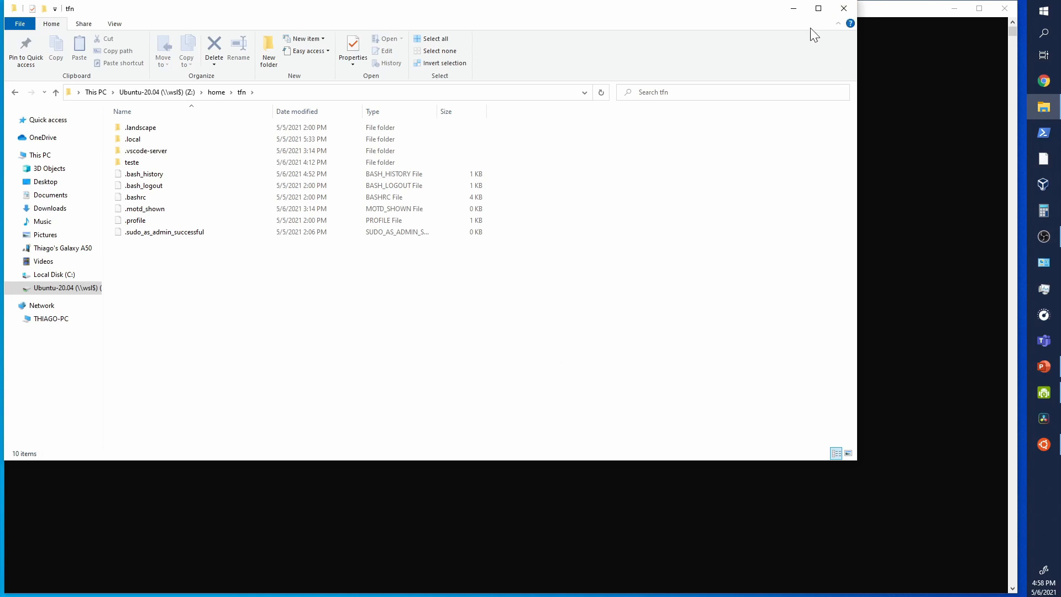
{"action": "left_click", "coordinate": [842, 9]}
{"action": "left_click", "coordinate": [1010, 9]}
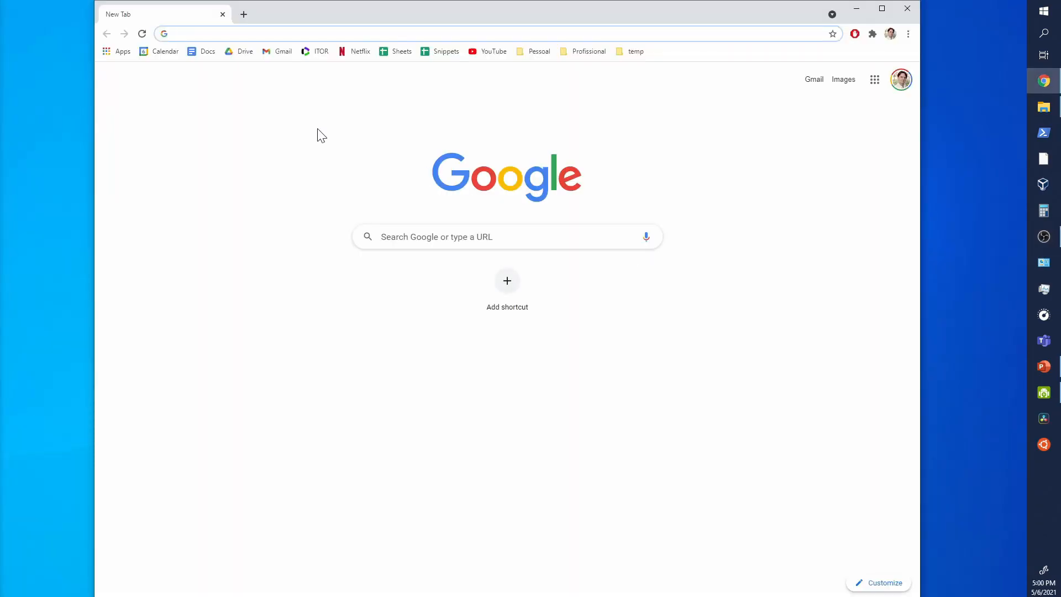
Step: In Chrome, search for "download vscode" and download the Windows installer from the Visual Studio Code site
{"action": "type", "text": "dow"}
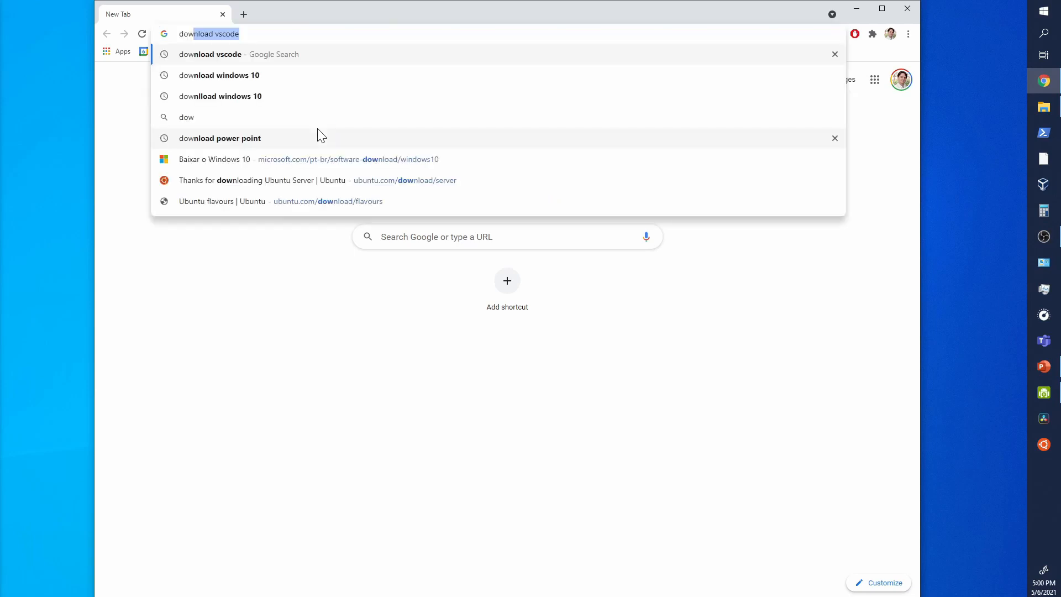
{"action": "key", "text": "Right"}
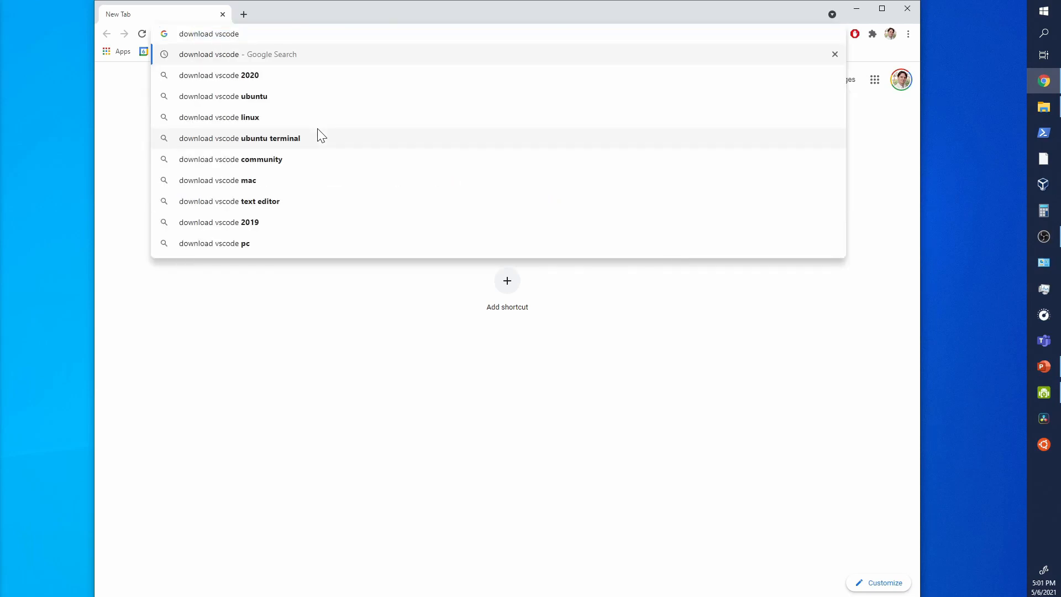
{"action": "key", "text": "Return"}
{"action": "left_click", "coordinate": [319, 189]}
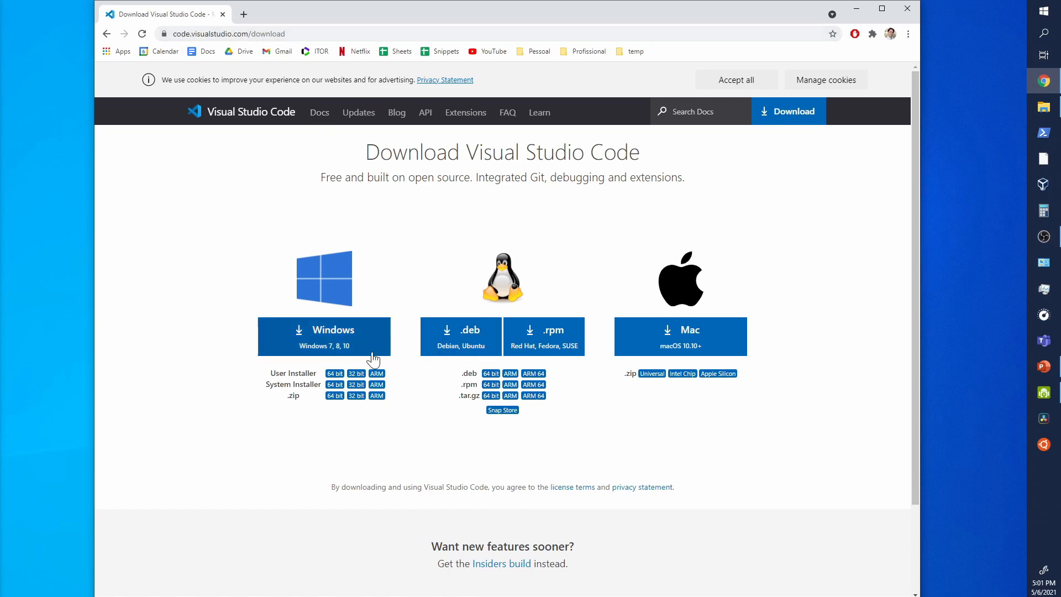
{"action": "left_click", "coordinate": [330, 350]}
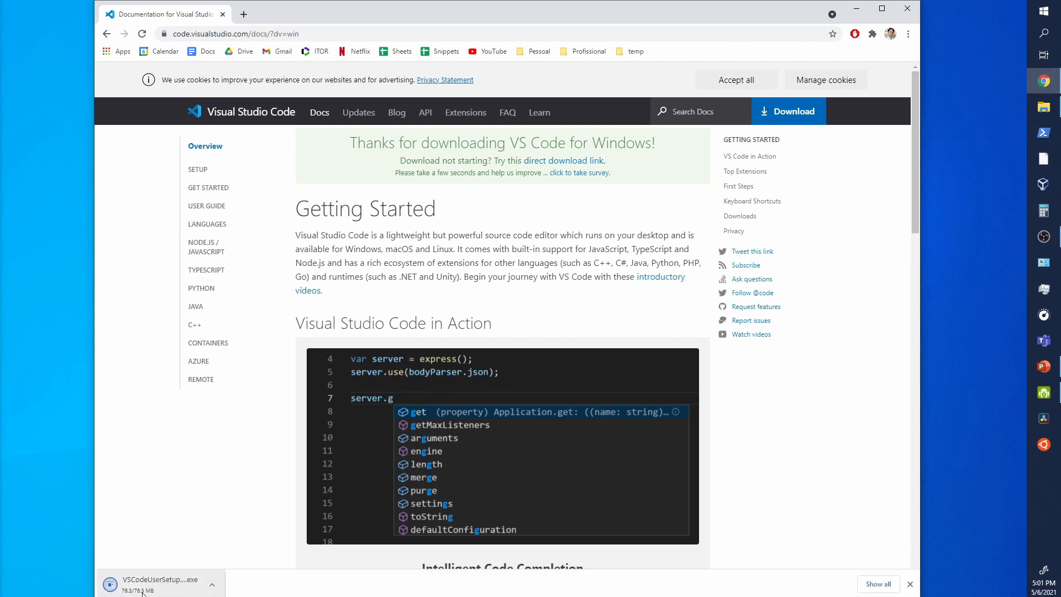
Step: Run the downloaded VS Code installer, accepting the license agreement and default settings, and finish with Launch Visual Studio Code enabled
{"action": "left_click", "coordinate": [178, 587]}
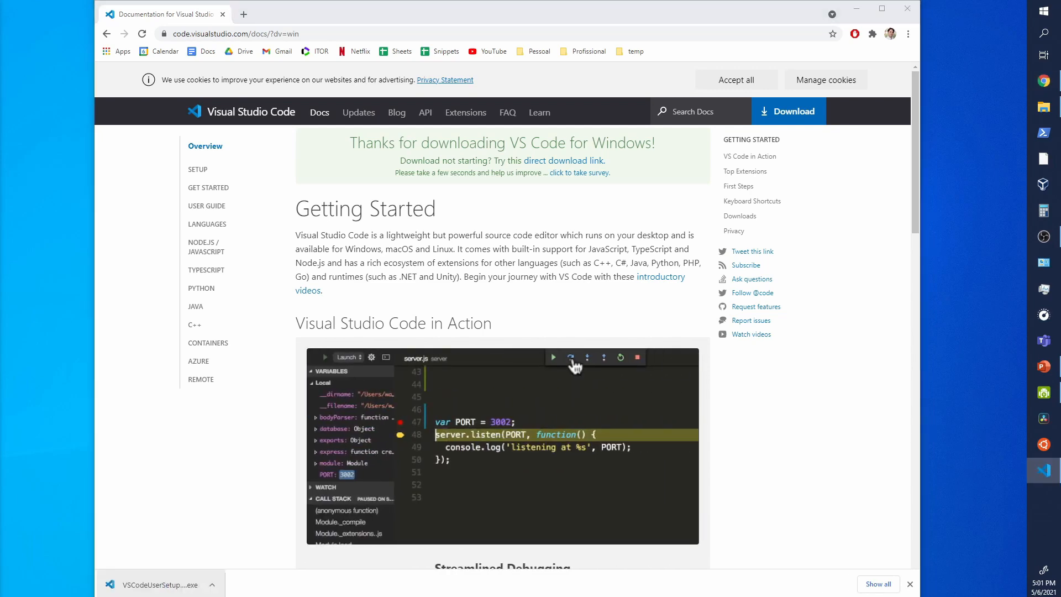
{"action": "left_click_drag", "start_coordinate": [664, 105], "coordinate": [618, 117]}
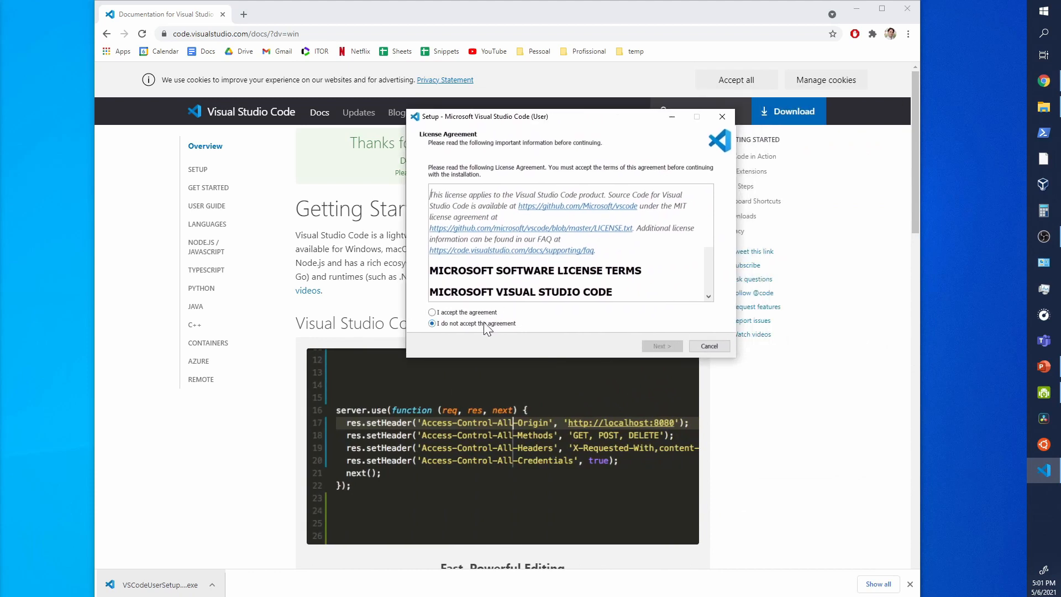
{"action": "left_click", "coordinate": [451, 312]}
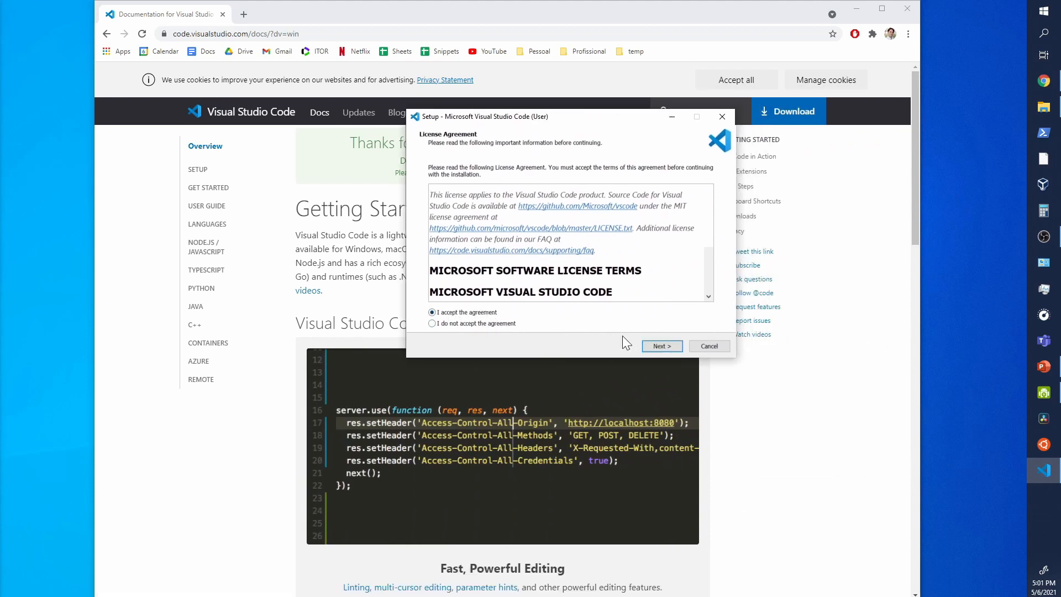
{"action": "left_click", "coordinate": [659, 348]}
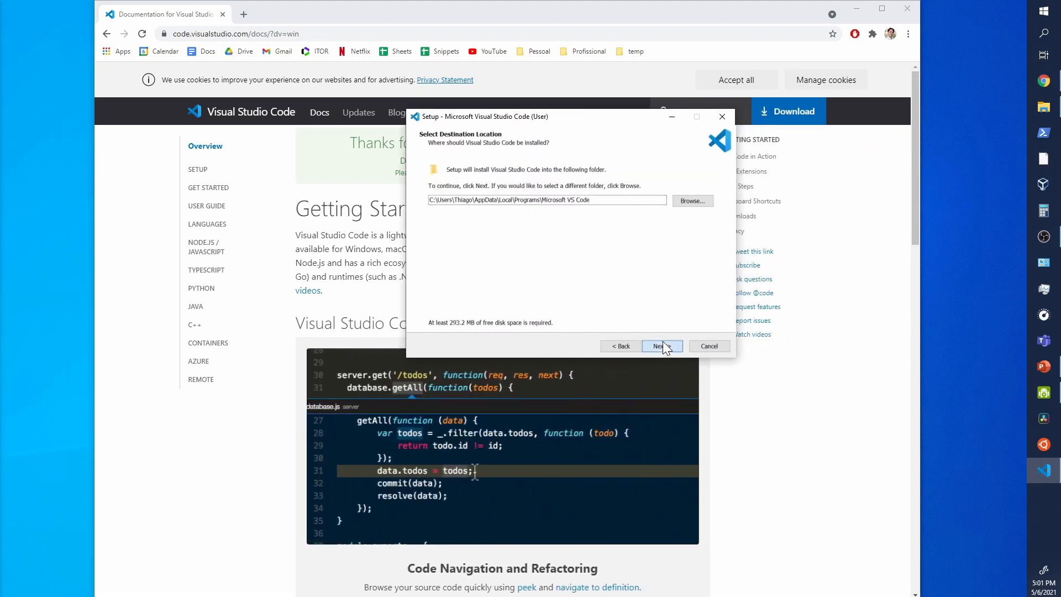
{"action": "left_click", "coordinate": [662, 343]}
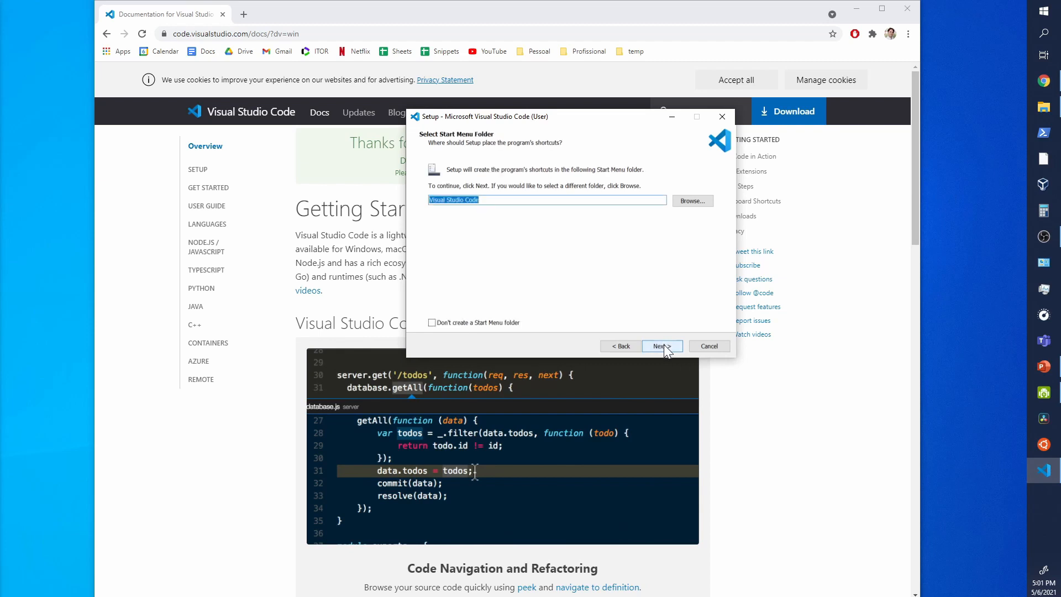
{"action": "left_click", "coordinate": [664, 343]}
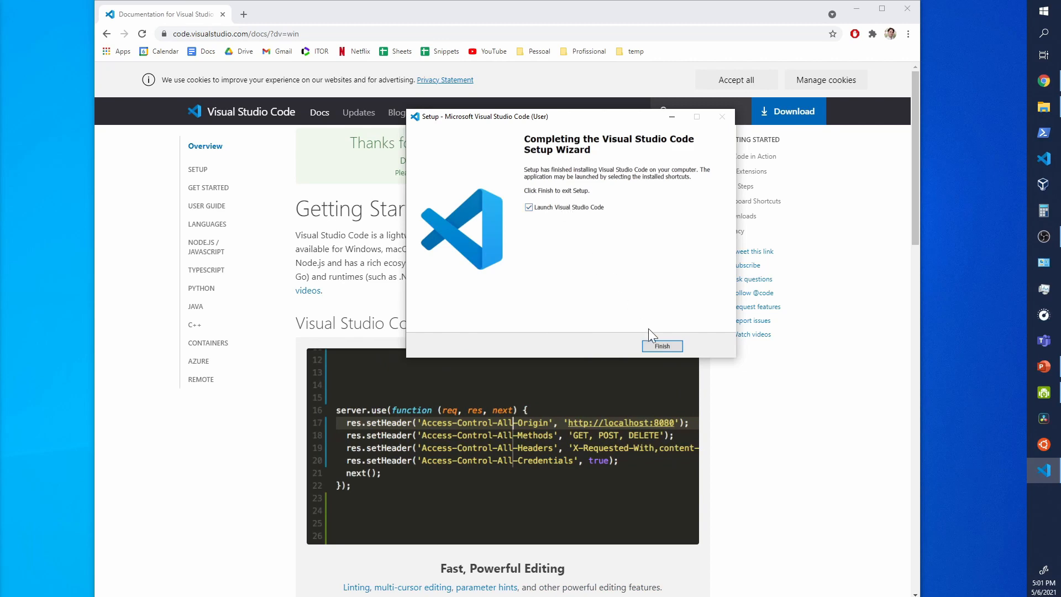
{"action": "left_click", "coordinate": [672, 348]}
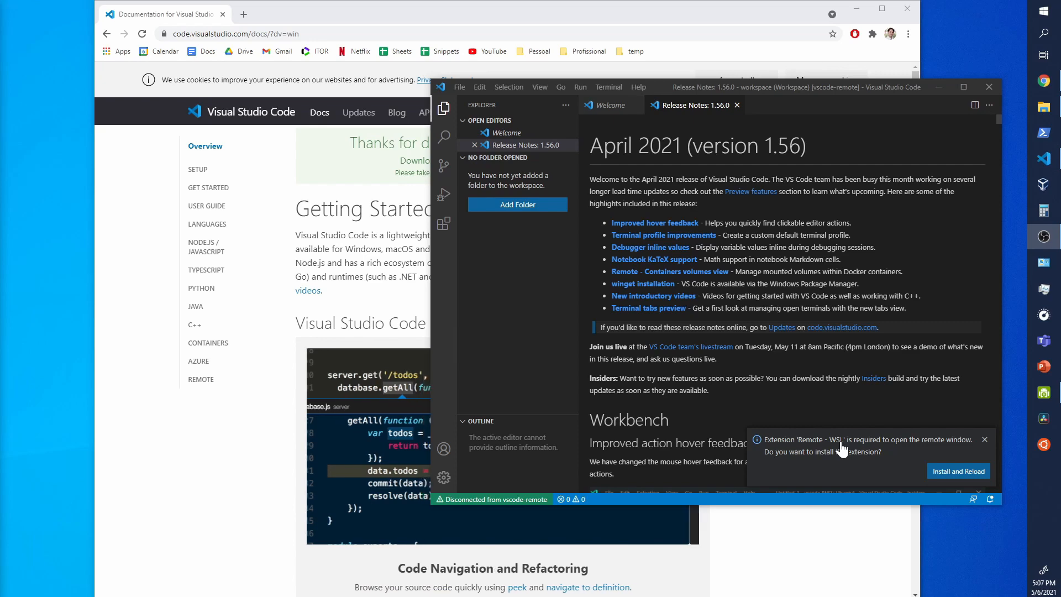
Step: Install the required Remote - WSL extension with a reload, and maximize the editor window with the Welcome page closed
{"action": "left_click", "coordinate": [955, 474]}
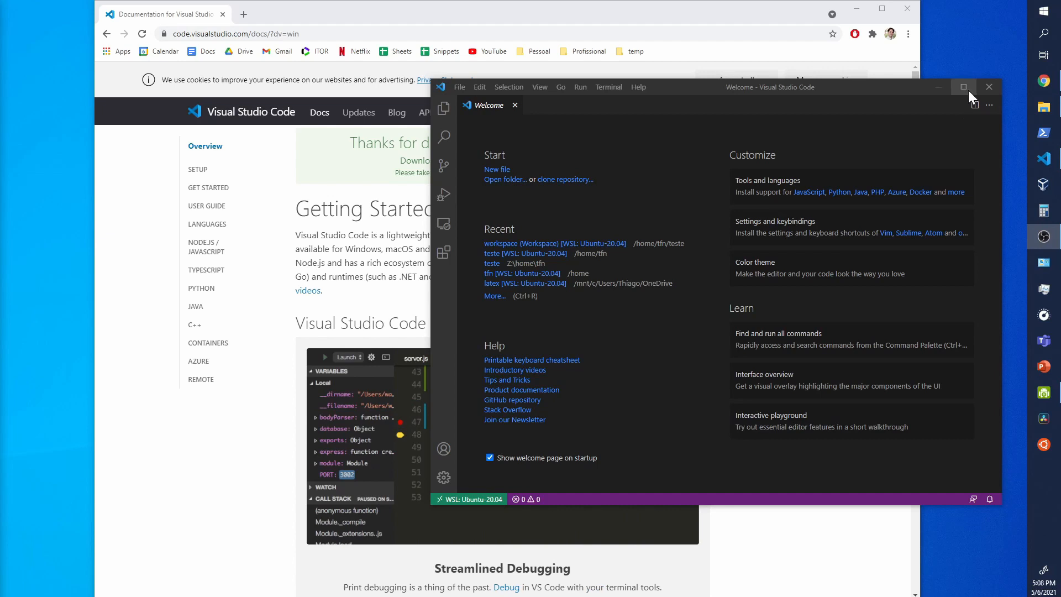
{"action": "left_click", "coordinate": [968, 91]}
{"action": "left_click", "coordinate": [968, 91]}
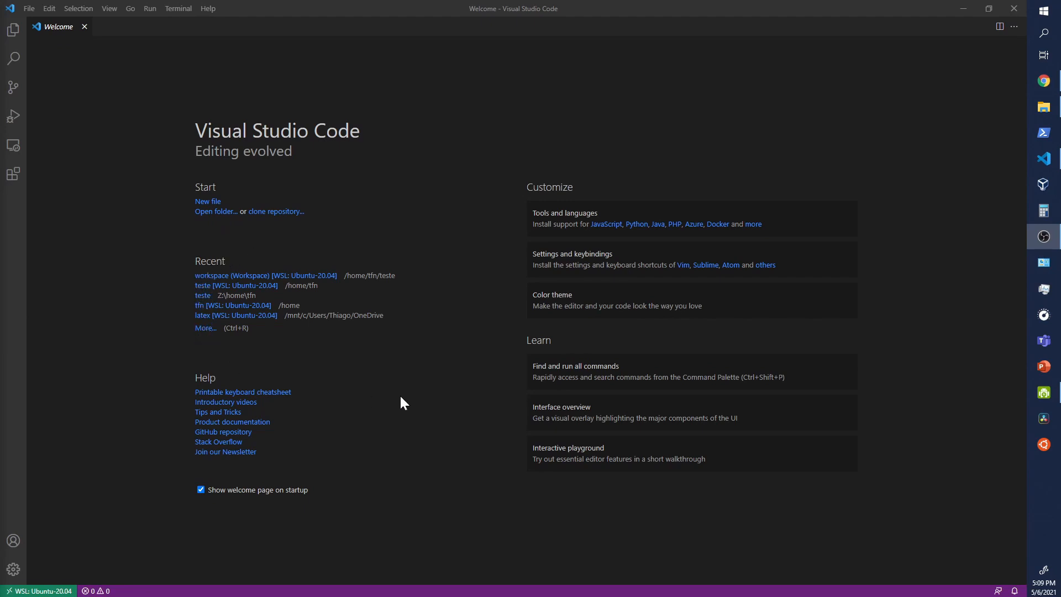
{"action": "left_click", "coordinate": [85, 27]}
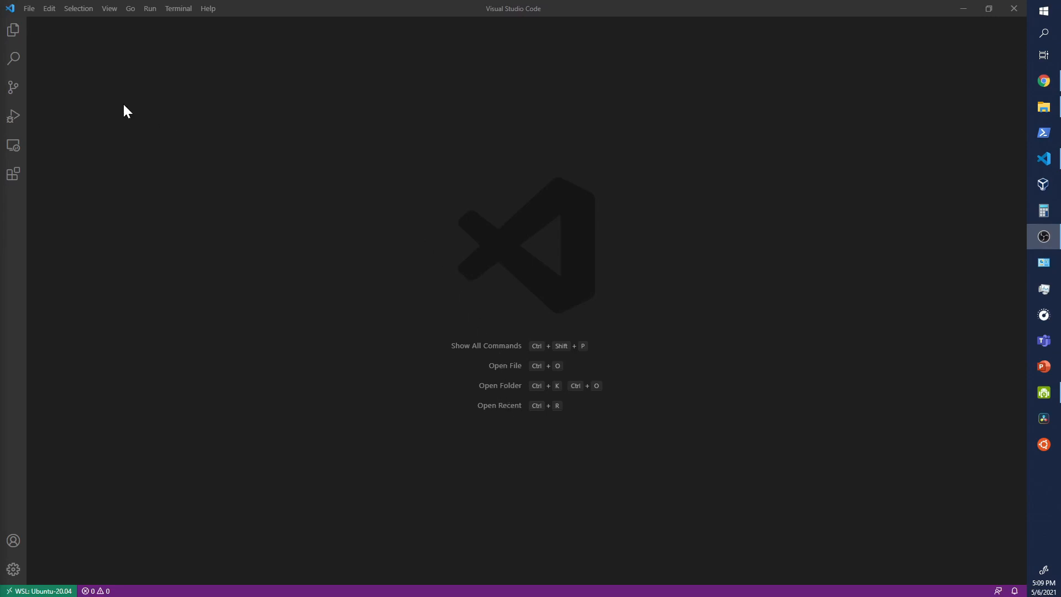
{"action": "left_click", "coordinate": [29, 9]}
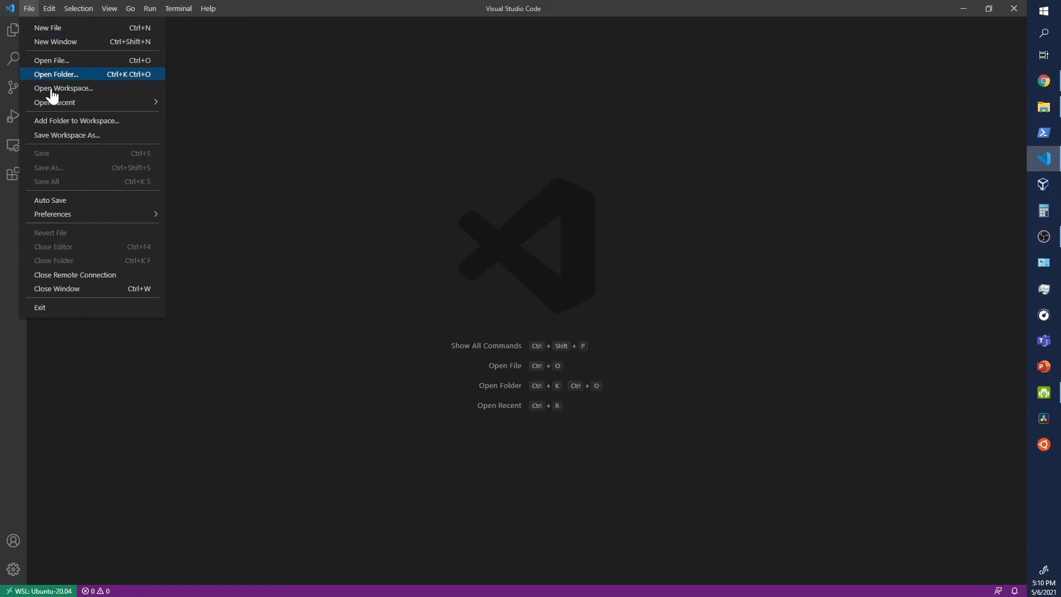
{"action": "mouse_move", "coordinate": [70, 103]}
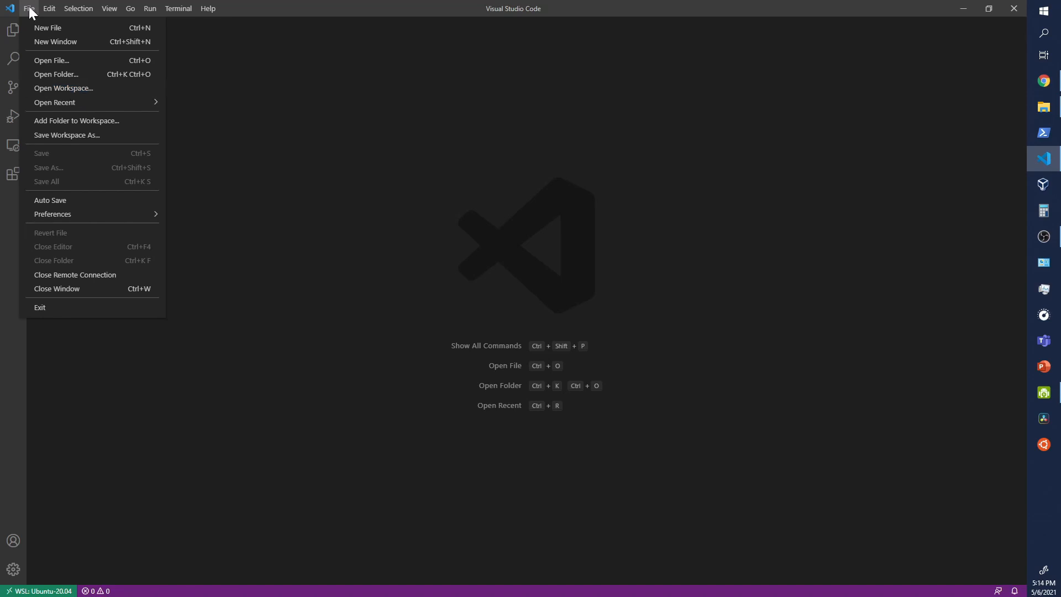
{"action": "mouse_move", "coordinate": [44, 12]}
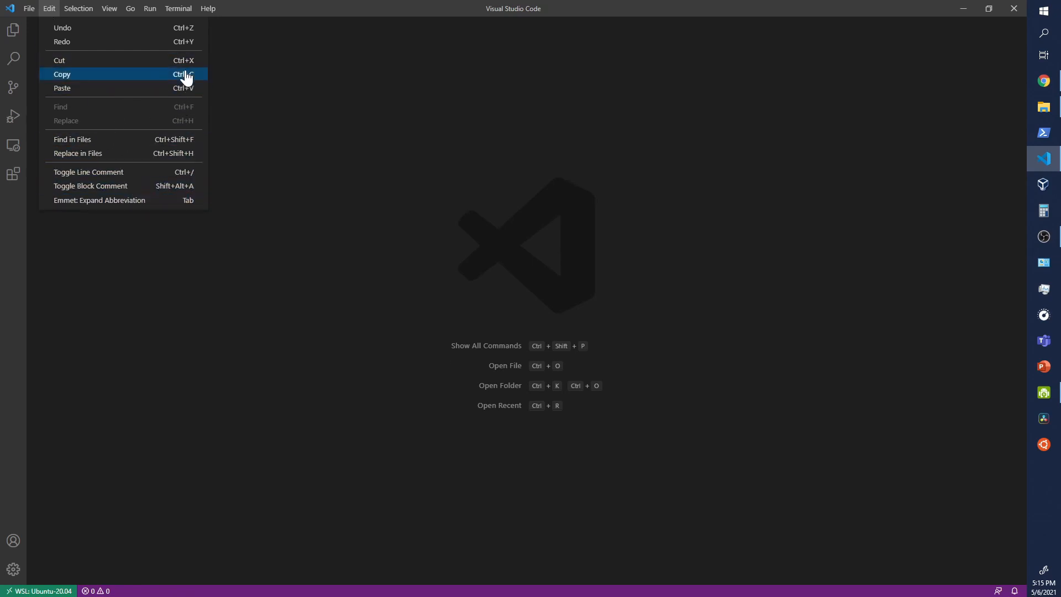
{"action": "mouse_move", "coordinate": [190, 16]}
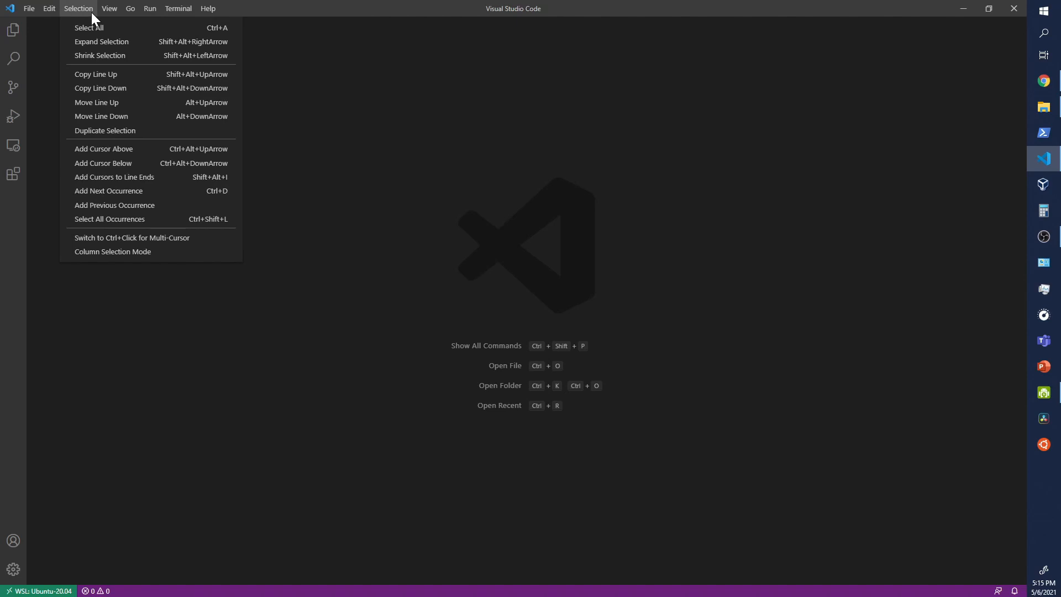
Step: In a new integrated terminal, list the home directory's contents and change into the teste folder
{"action": "mouse_move", "coordinate": [112, 10]}
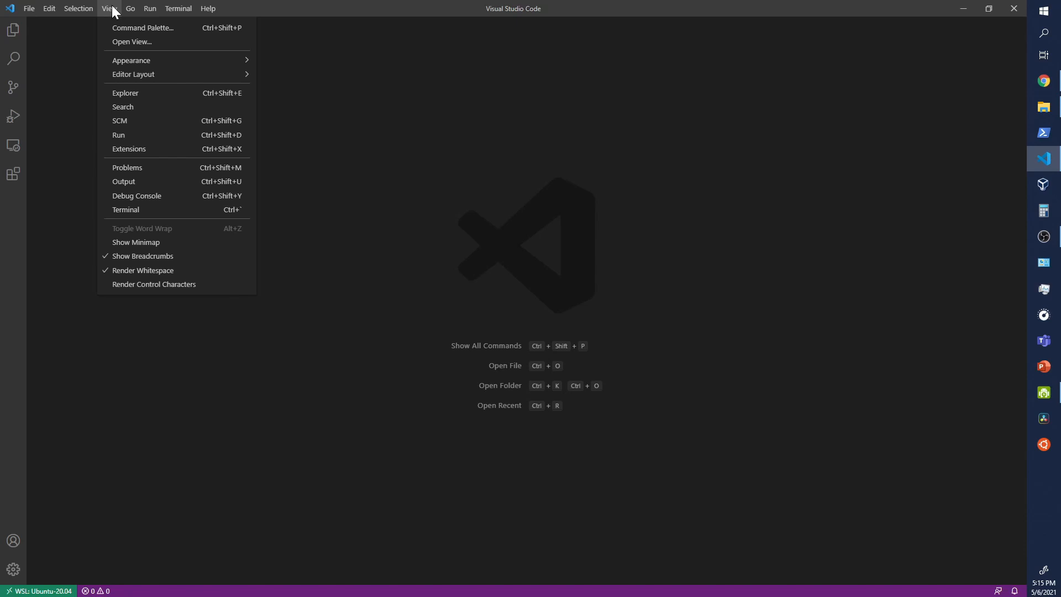
{"action": "left_click", "coordinate": [138, 212]}
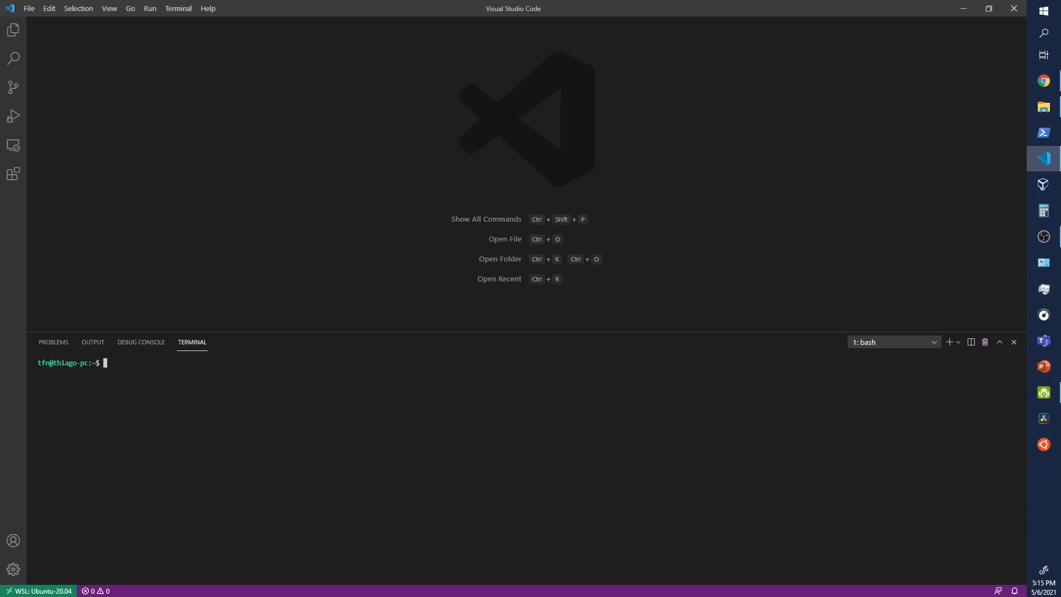
{"action": "type", "text": "ls"}
{"action": "key", "text": "Return"}
{"action": "type", "text": "ls"}
{"action": "key", "text": "BackSpace"}
{"action": "key", "text": "BackSpace"}
{"action": "key", "text": "BackSpace"}
{"action": "type", "text": "cd teste/"}
{"action": "key", "text": "Return"}
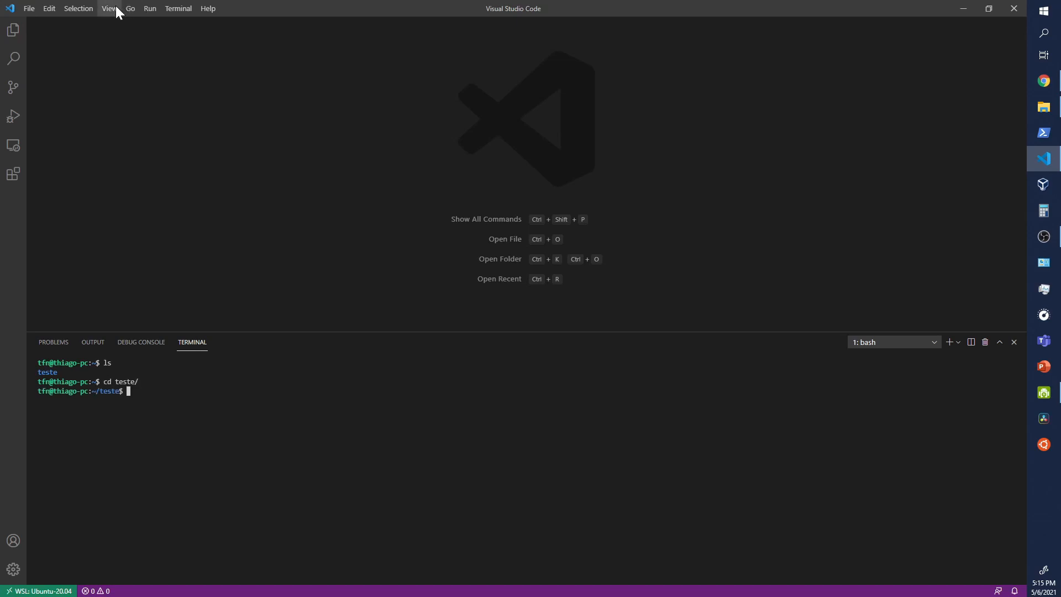
Step: Split the integrated terminal to get a second bash session beside the first
{"action": "left_click", "coordinate": [126, 9]}
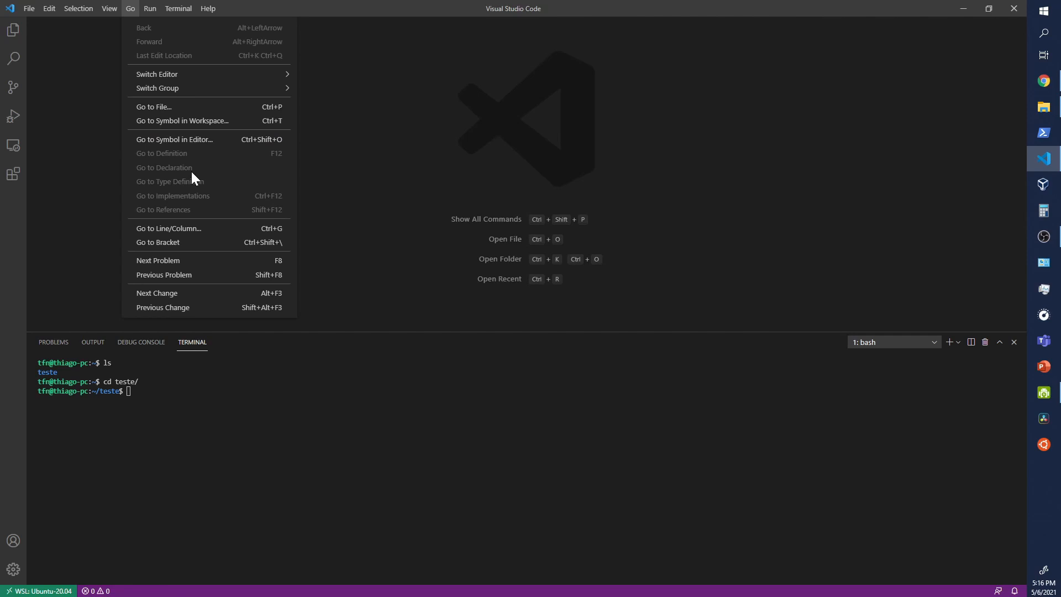
{"action": "mouse_move", "coordinate": [153, 6]}
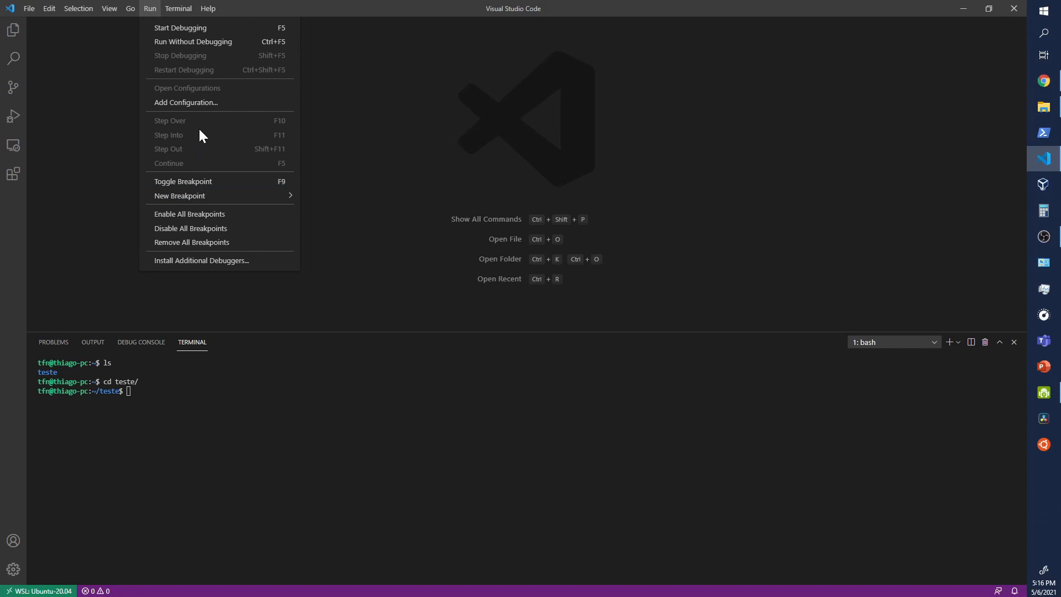
{"action": "mouse_move", "coordinate": [187, 5]}
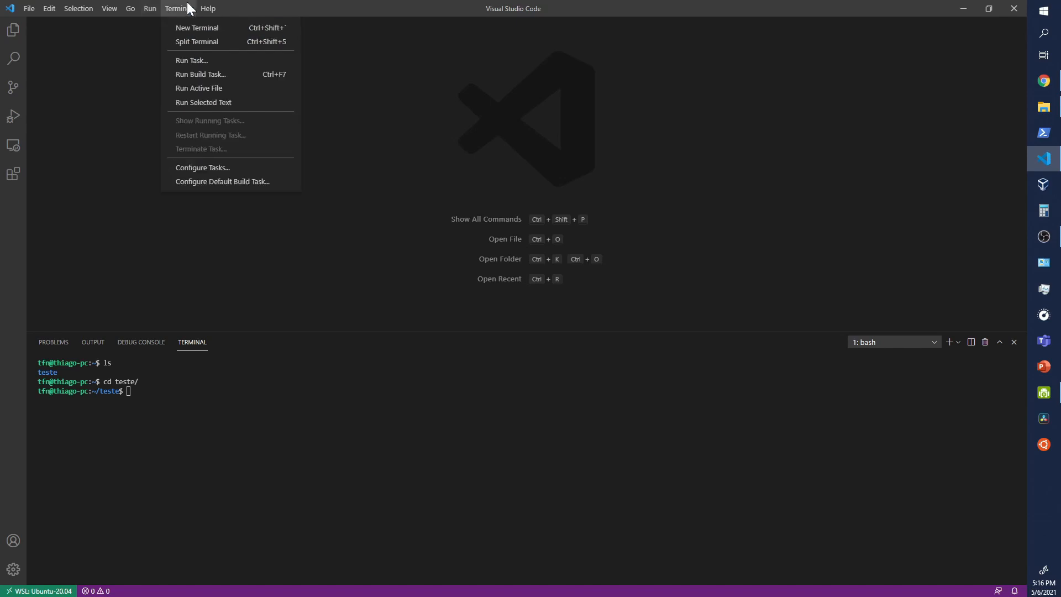
{"action": "left_click", "coordinate": [211, 42]}
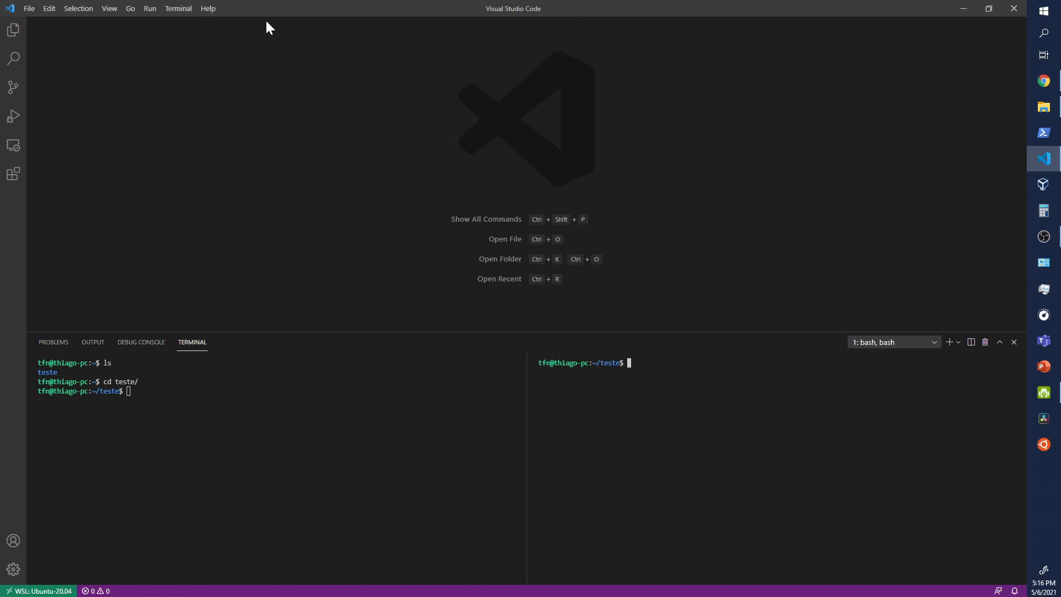
{"action": "left_click", "coordinate": [210, 11]}
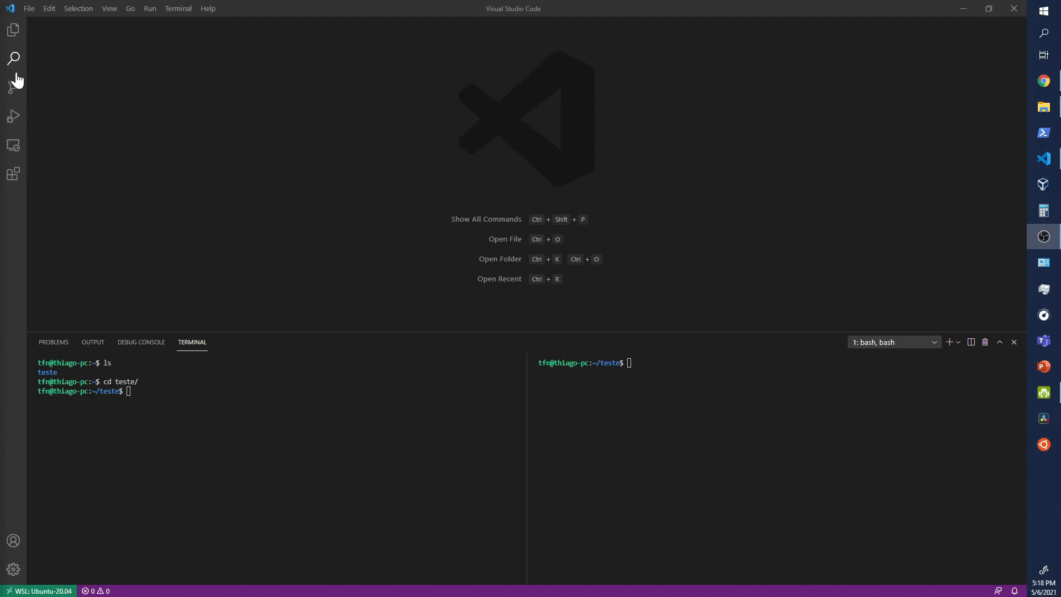
Step: Look through the Explorer, Search, Source Control, Run and Debug, and Remote Explorer views
{"action": "left_click", "coordinate": [13, 33]}
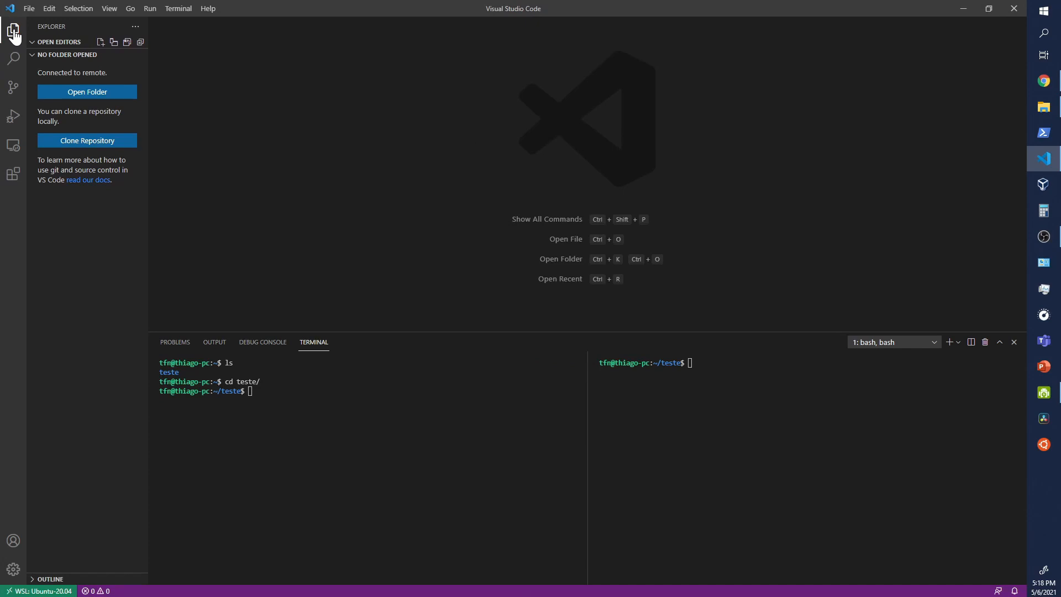
{"action": "left_click", "coordinate": [14, 60]}
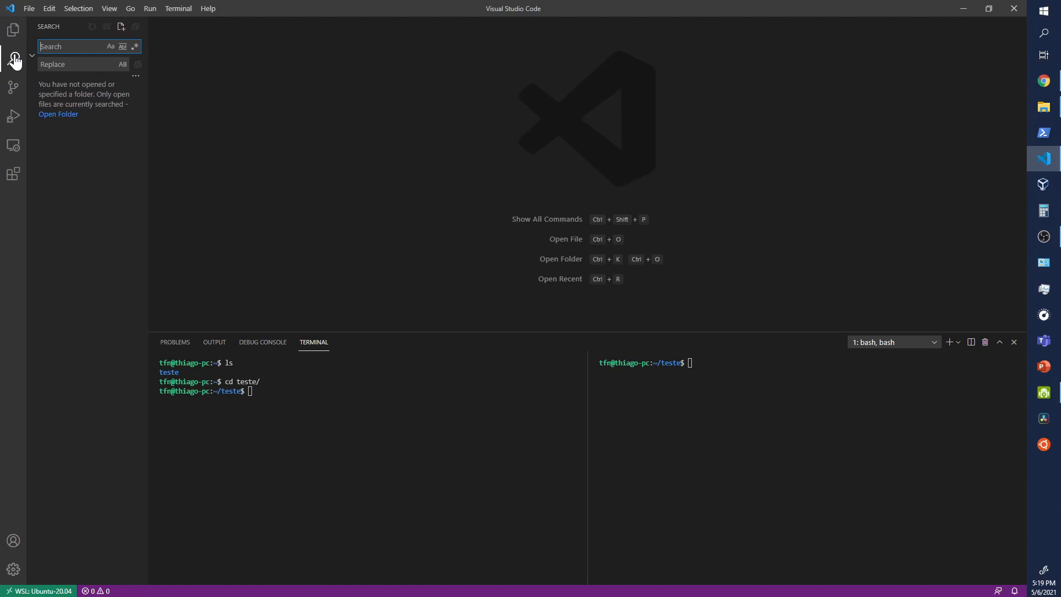
{"action": "left_click", "coordinate": [11, 93]}
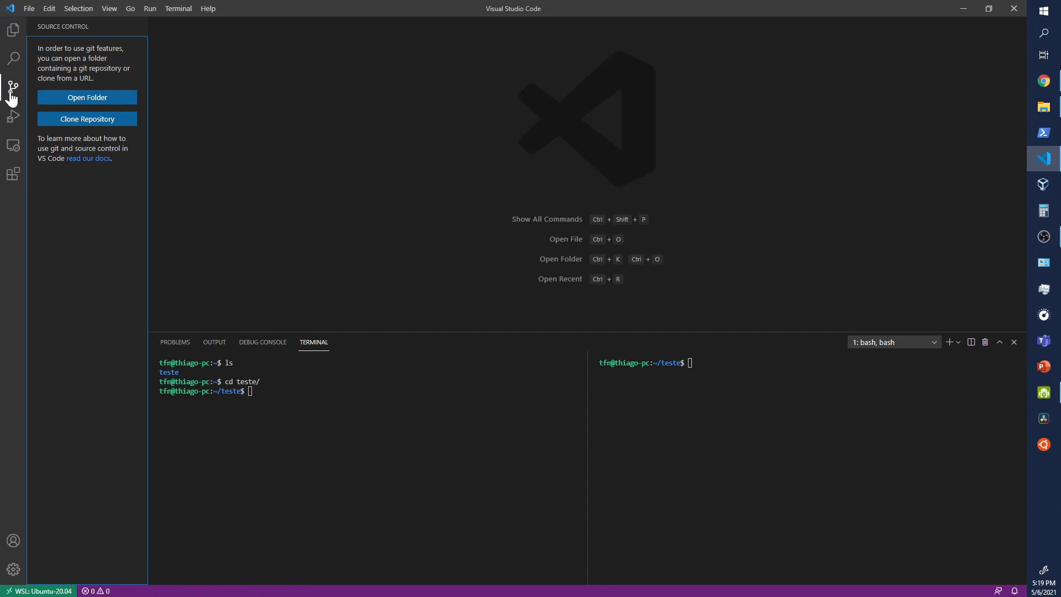
{"action": "left_click", "coordinate": [13, 118]}
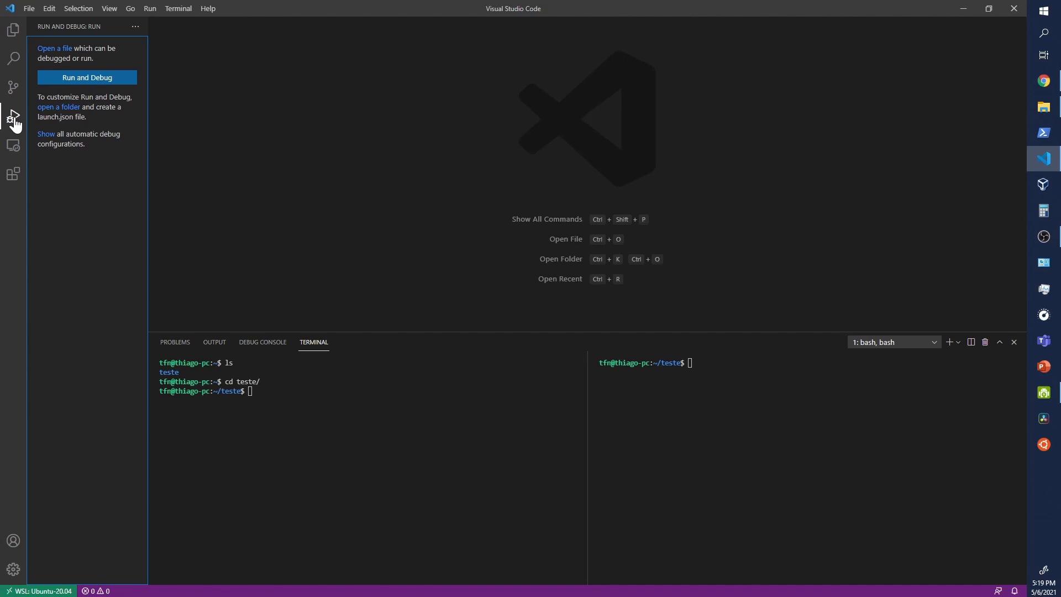
{"action": "left_click", "coordinate": [15, 148]}
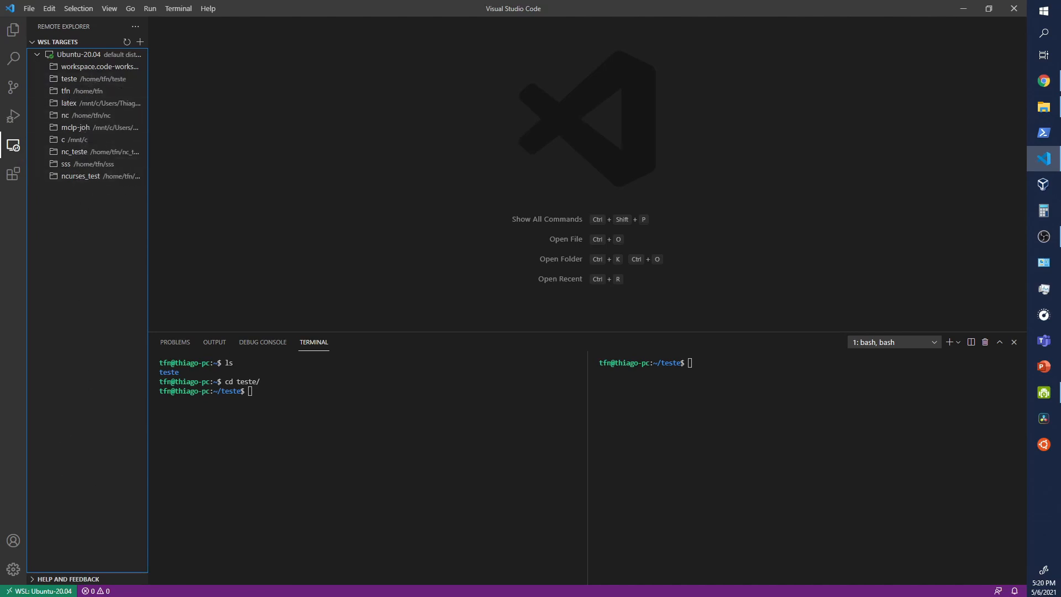
Step: Search the extension marketplace for "c++" and install Microsoft's C/C++ extension
{"action": "left_click", "coordinate": [13, 176]}
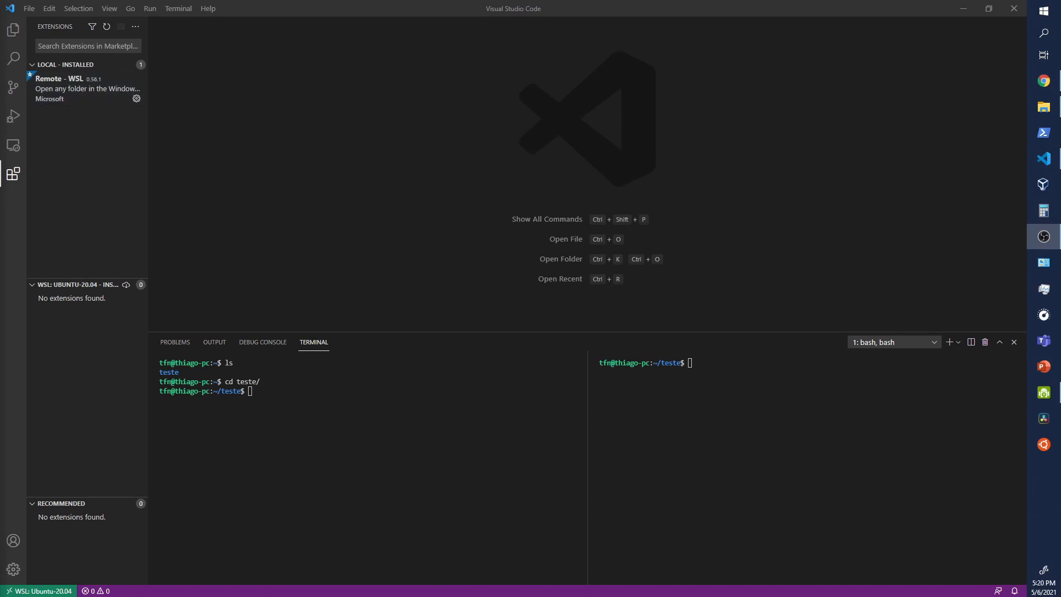
{"action": "left_click", "coordinate": [80, 47]}
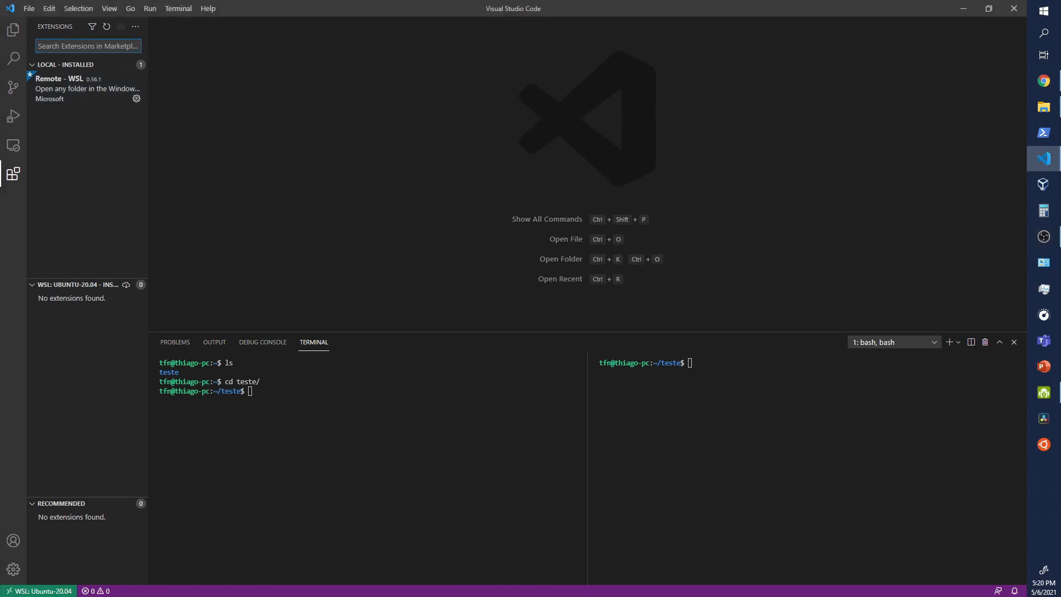
{"action": "type", "text": "c++"}
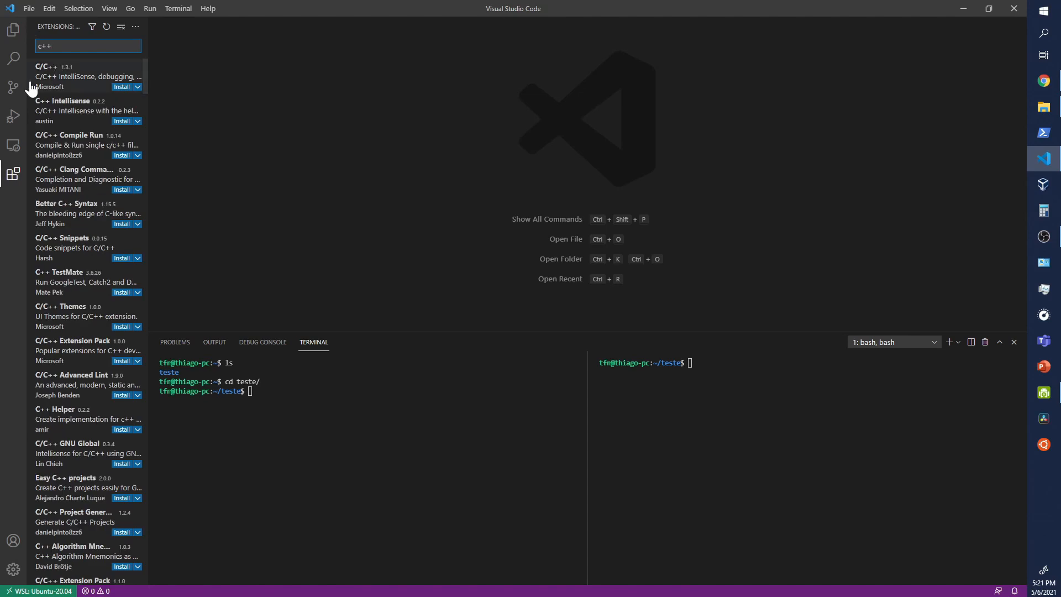
{"action": "left_click", "coordinate": [64, 84]}
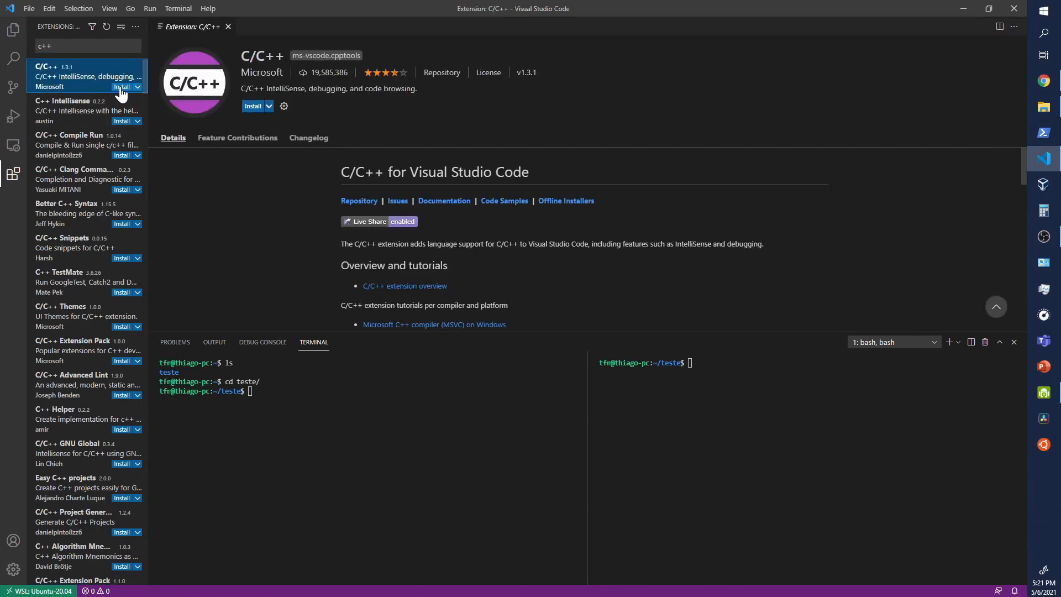
{"action": "left_click", "coordinate": [120, 88]}
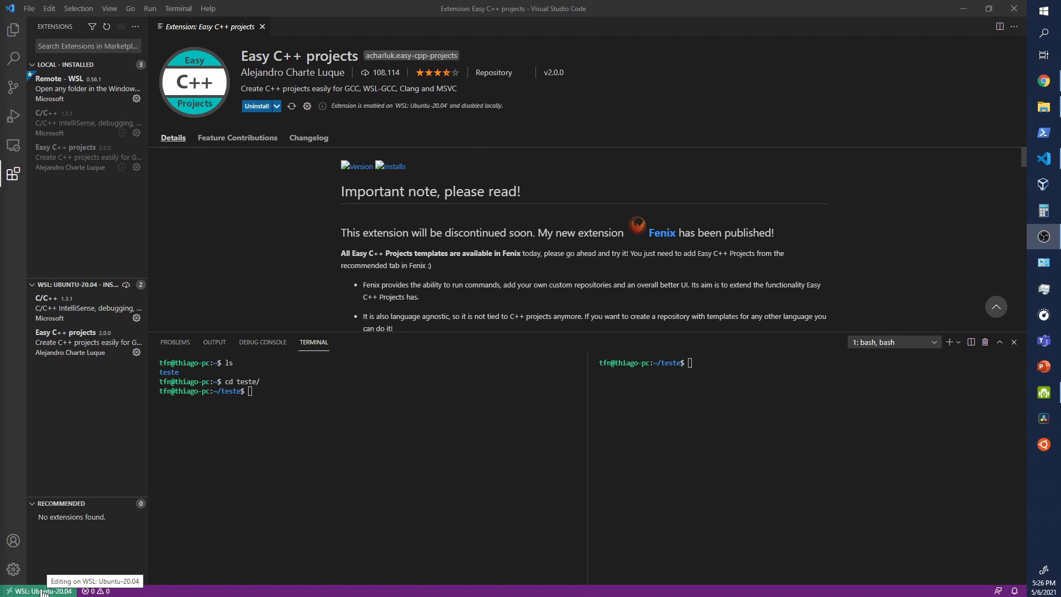
{"action": "left_click", "coordinate": [396, 360]}
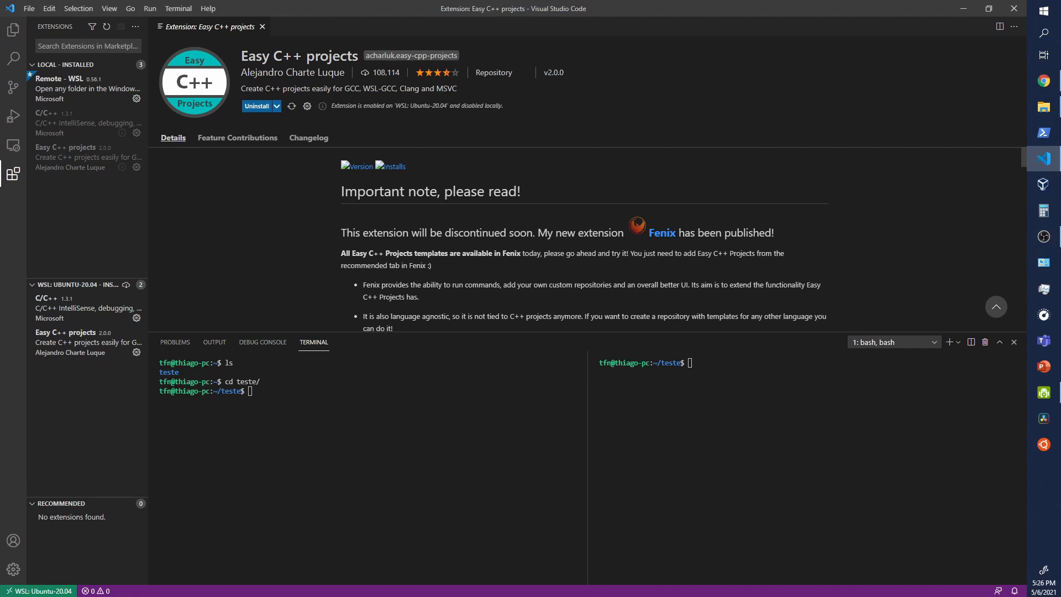